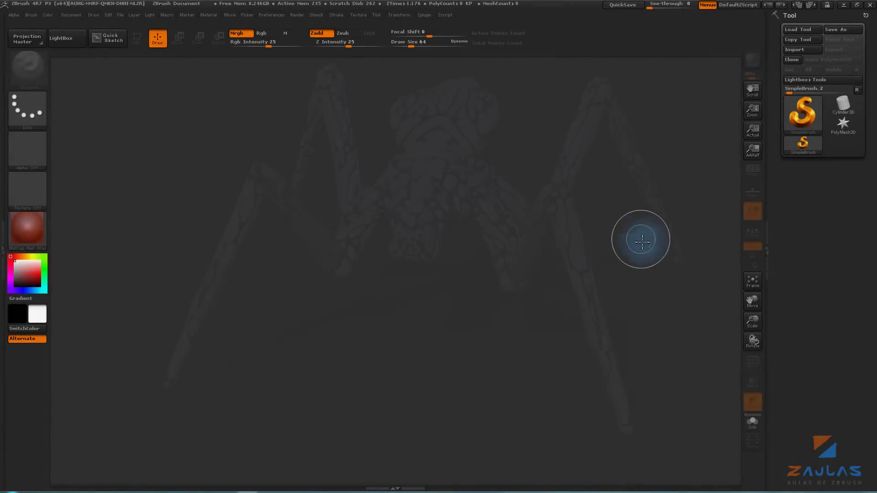
Draw an editable ZSphere in the middle of the canvas and shade it with MatCap Gray.
left_click(798, 115)
left_click(593, 180)
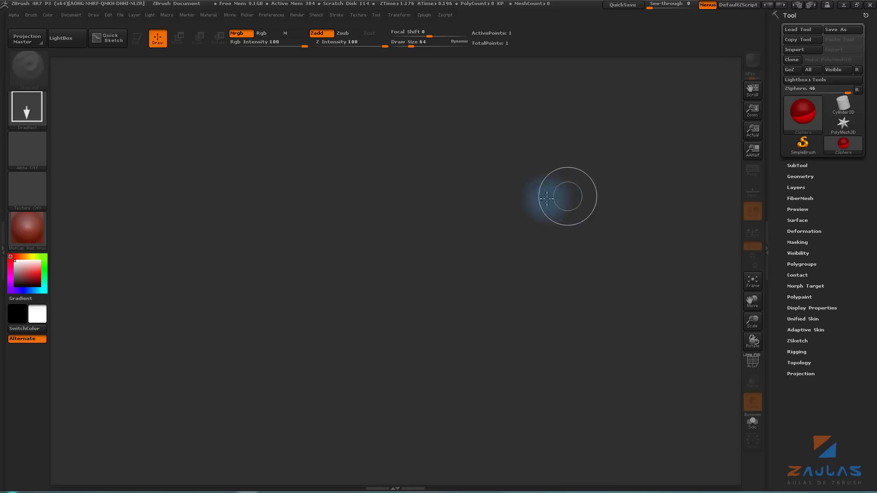
left_click_drag(410, 262, 475, 300)
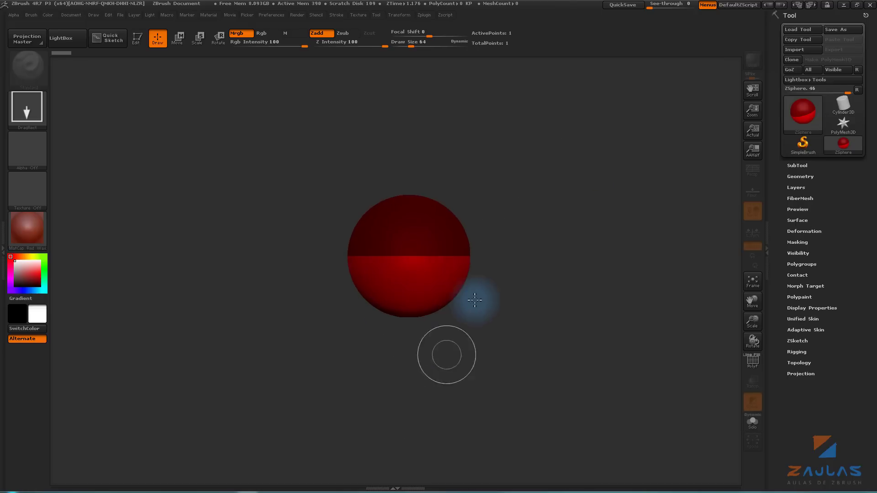
key("t")
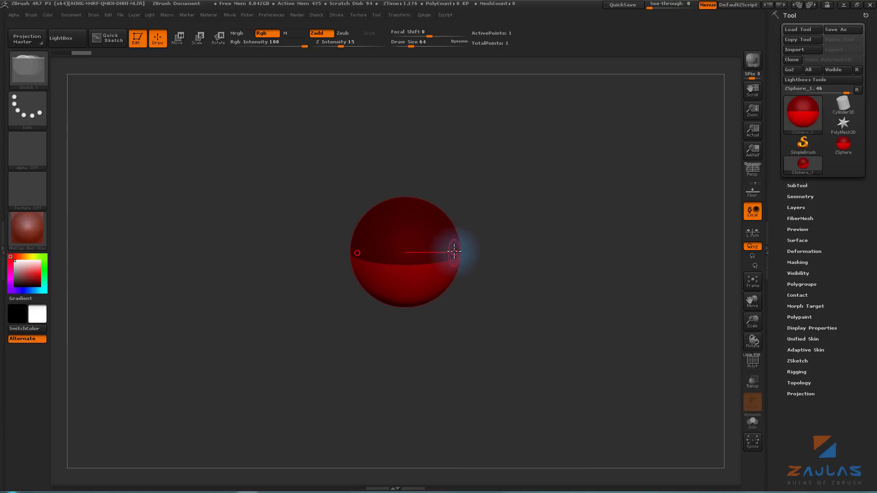
left_click(36, 240)
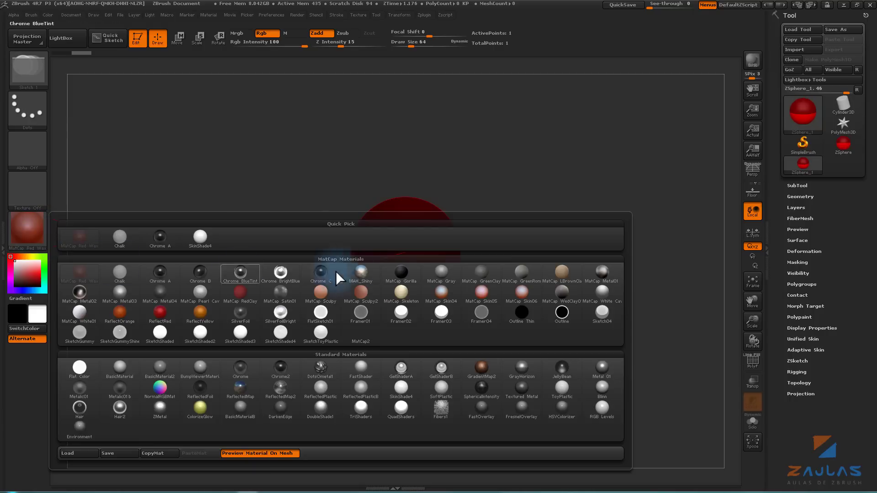
left_click(450, 276)
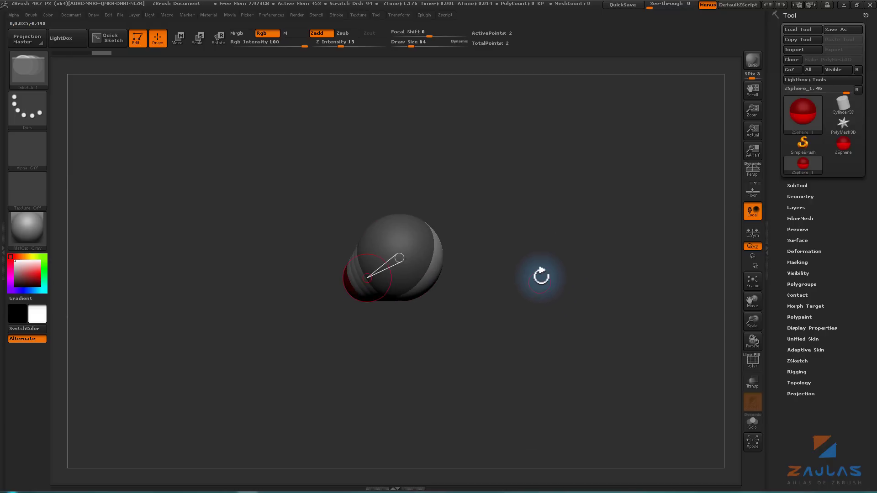
Orbit the ZSphere to an angled view and set Draw Size to 30.
left_click_drag(541, 276, 431, 249)
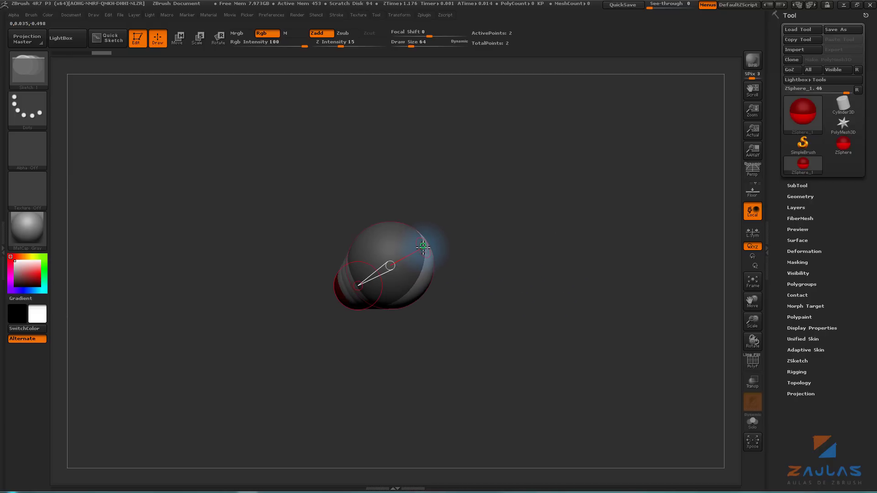
mouse_move(468, 310)
left_mouse_down()
mouse_move(494, 281)
mouse_move(519, 317)
mouse_move(491, 297)
mouse_move(524, 284)
left_mouse_up()
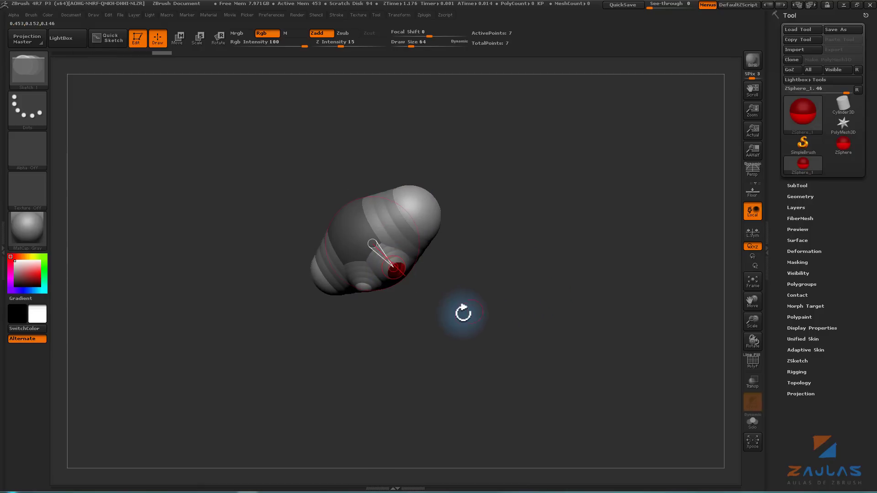
mouse_move(472, 306)
left_mouse_down()
mouse_move(490, 286)
mouse_move(511, 290)
mouse_move(507, 307)
mouse_move(463, 284)
mouse_move(467, 294)
mouse_move(379, 290)
left_mouse_up()
type("s30")
key("Return")
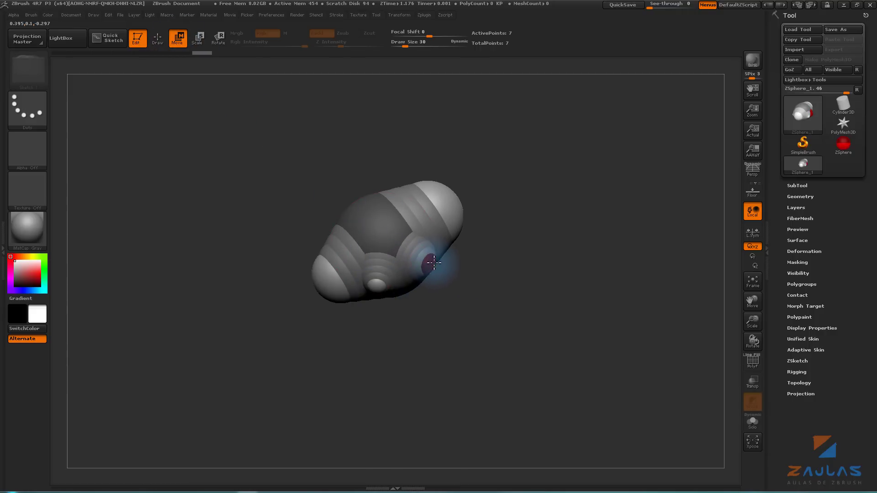
Check the growing ZSphere body from several angles, ending on an upright front view.
left_click_drag(463, 286, 487, 281)
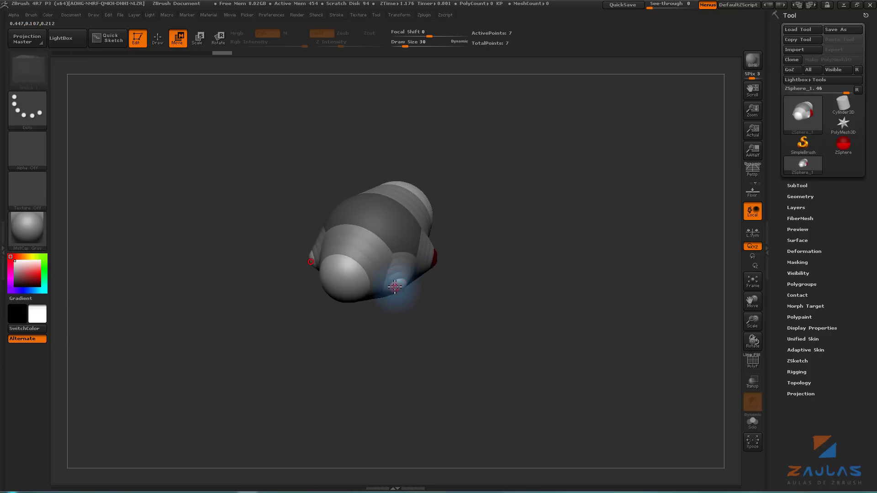
left_click_drag(454, 318, 451, 314)
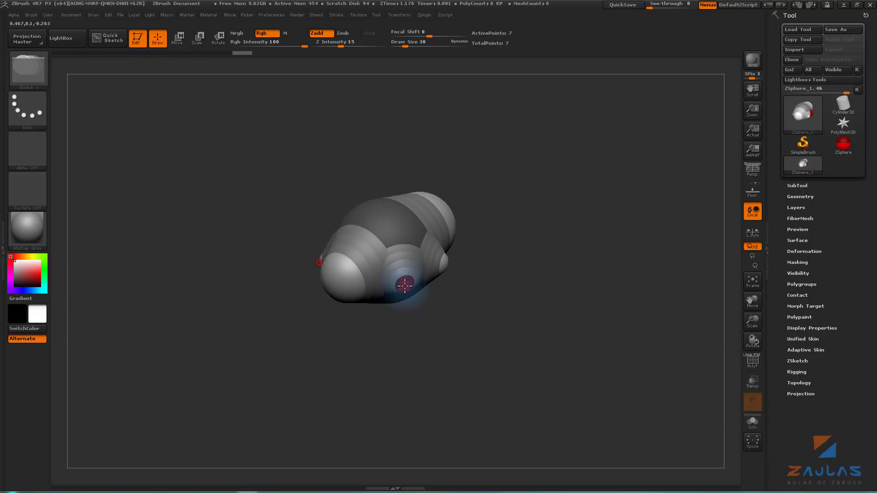
mouse_move(462, 277)
left_mouse_down()
mouse_move(459, 264)
mouse_move(484, 282)
left_mouse_up()
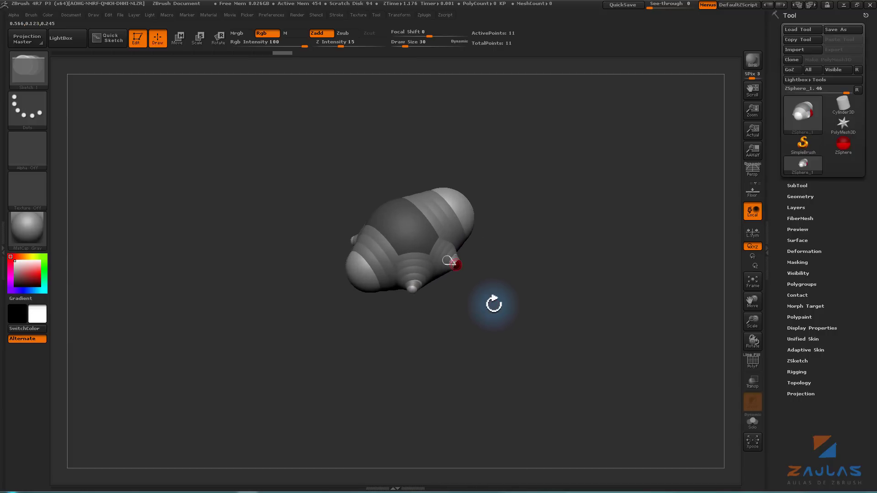
mouse_move(525, 277)
left_mouse_down()
mouse_move(549, 260)
mouse_move(519, 275)
mouse_move(461, 255)
left_mouse_up()
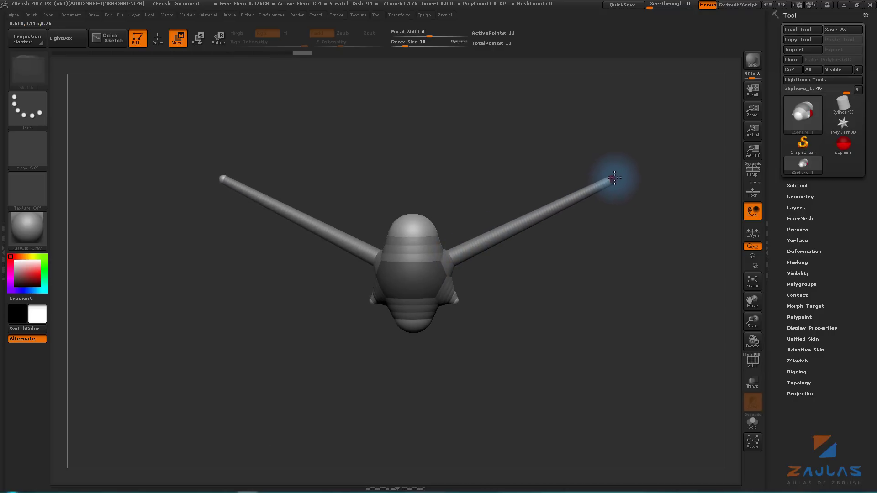
Stretch the first mirrored leg pair outward from the body, then return to Draw mode.
left_click_drag(615, 177, 619, 168)
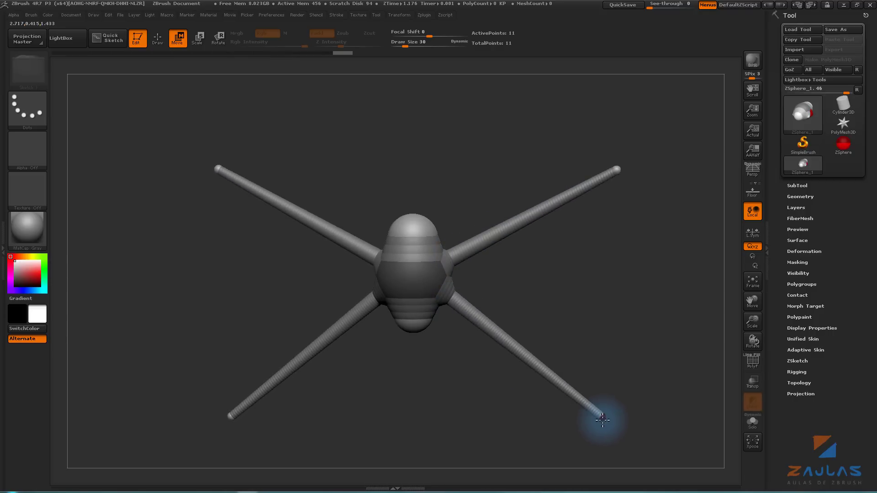
mouse_move(620, 326)
left_mouse_down()
mouse_move(626, 274)
mouse_move(572, 318)
mouse_move(603, 323)
mouse_move(553, 306)
mouse_move(538, 278)
left_mouse_up()
key("q")
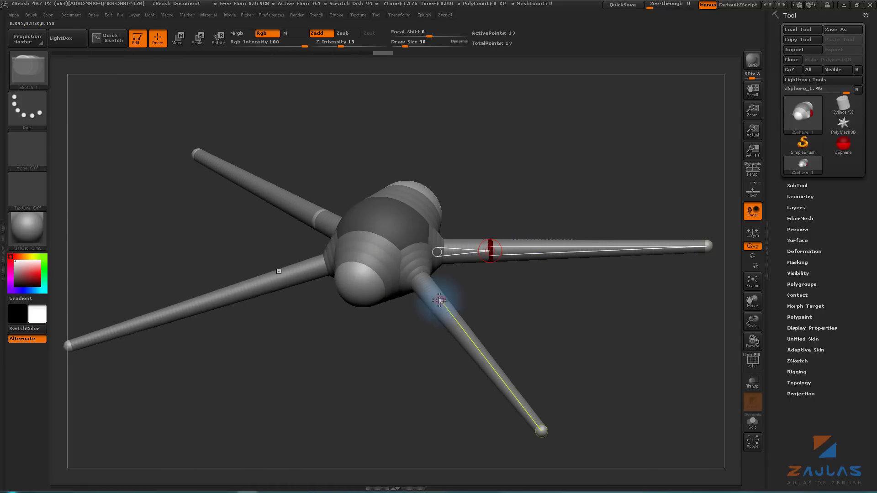
left_click_drag(516, 310, 489, 292, "alt")
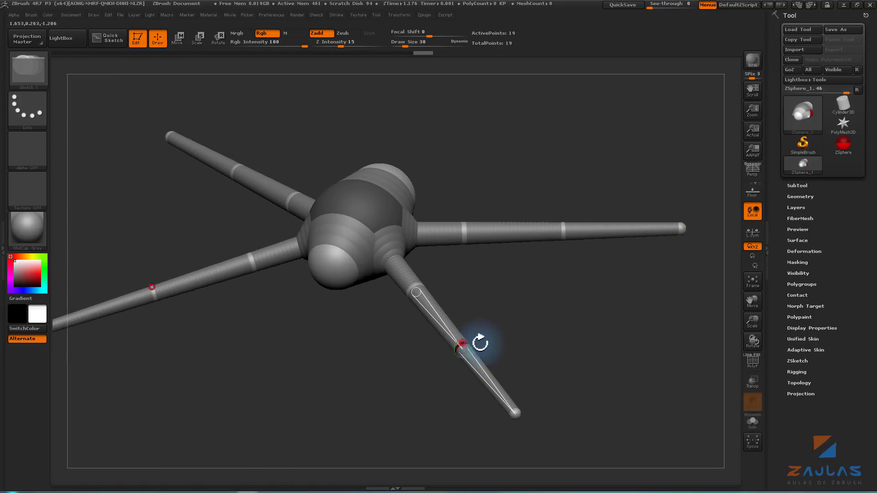
mouse_move(481, 343)
left_mouse_down()
mouse_move(535, 333)
mouse_move(466, 333)
left_mouse_up()
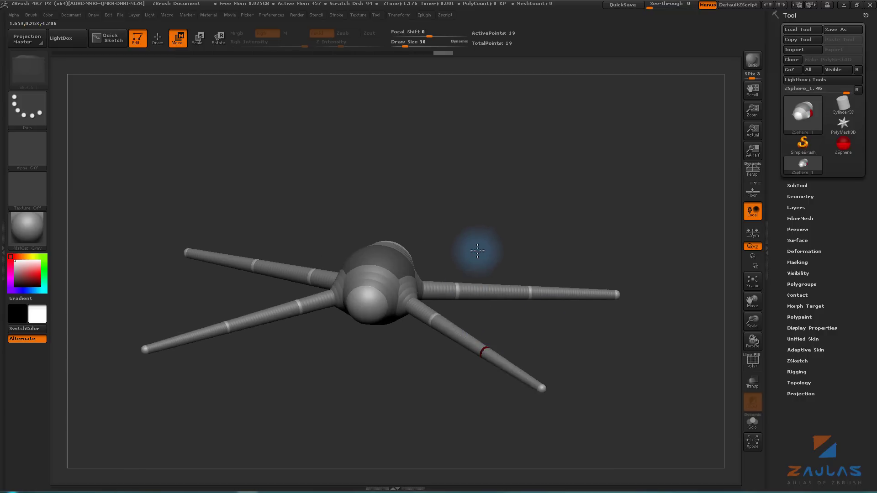
left_click_drag(478, 251, 494, 224, "alt")
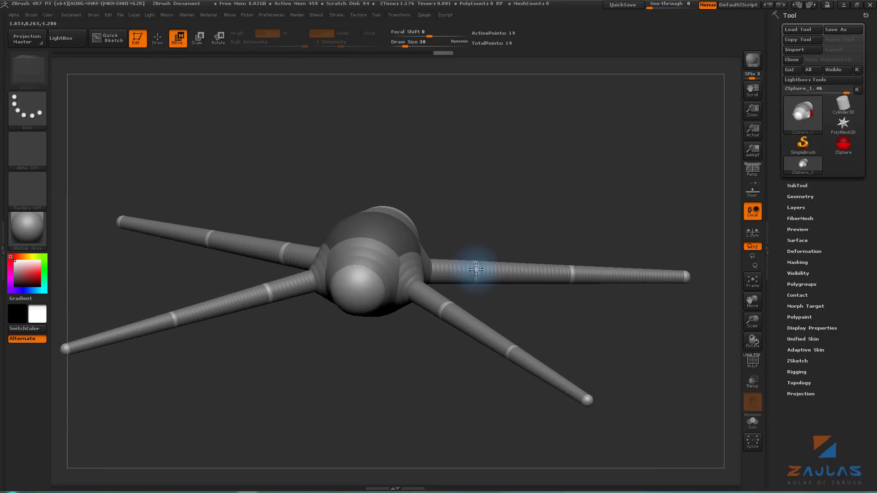
Bend the right and front leg joints upward into mirrored knees.
left_click_drag(476, 269, 485, 194)
mouse_move(482, 308)
left_mouse_down()
mouse_move(493, 298)
mouse_move(494, 230)
mouse_move(480, 274)
left_mouse_up()
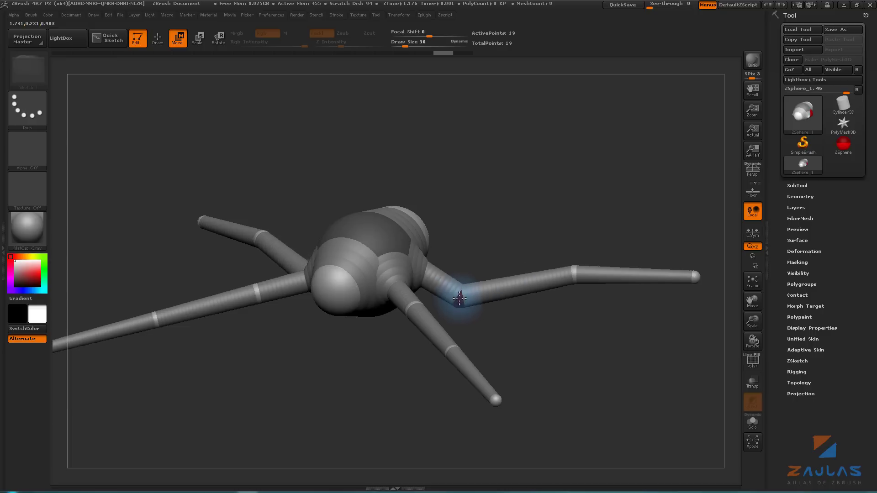
mouse_move(421, 296)
left_mouse_down()
mouse_move(548, 333)
mouse_move(486, 301)
mouse_move(475, 330)
left_mouse_up()
mouse_move(602, 314)
left_mouse_down()
mouse_move(344, 191)
mouse_move(504, 190)
mouse_move(544, 283)
mouse_move(514, 239)
mouse_move(513, 215)
left_mouse_up()
mouse_move(541, 274)
left_mouse_down()
mouse_move(529, 304)
mouse_move(470, 323)
mouse_move(520, 329)
mouse_move(466, 329)
mouse_move(342, 289)
left_mouse_up()
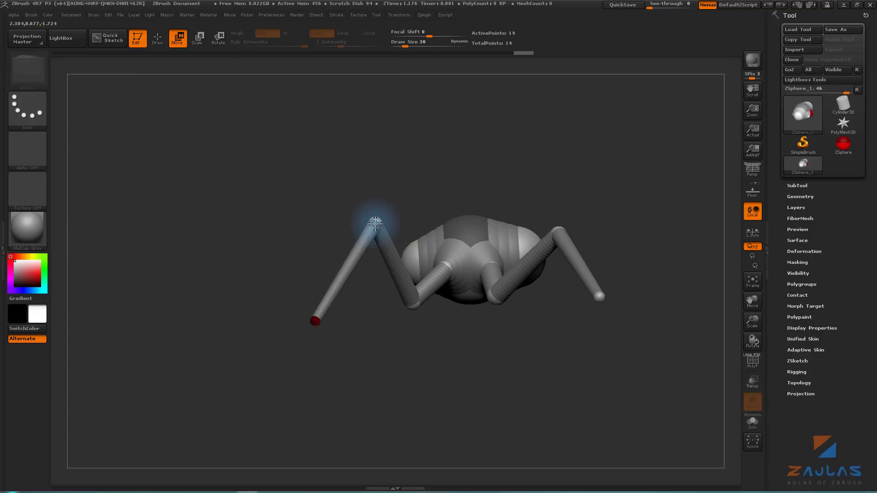
Show the floor line under the spider and orbit to a straight front view.
left_click_drag(322, 354, 371, 305)
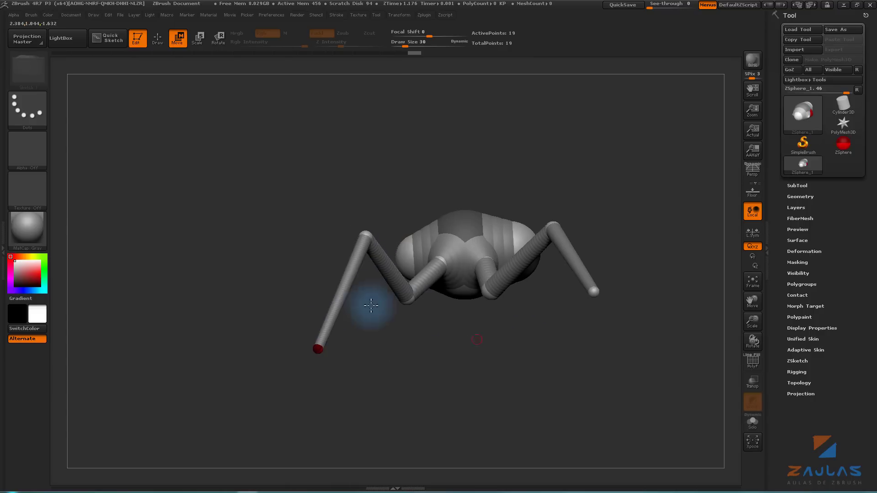
left_click_drag(427, 310, 426, 333, "alt")
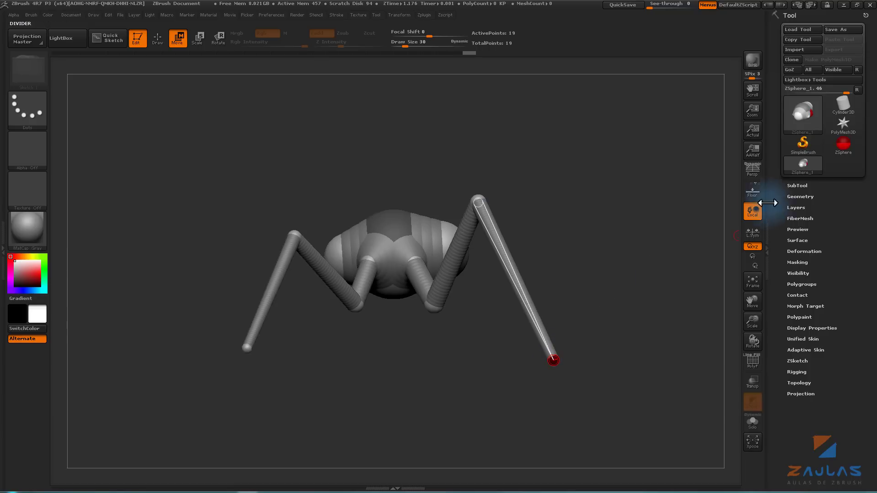
left_click(752, 195)
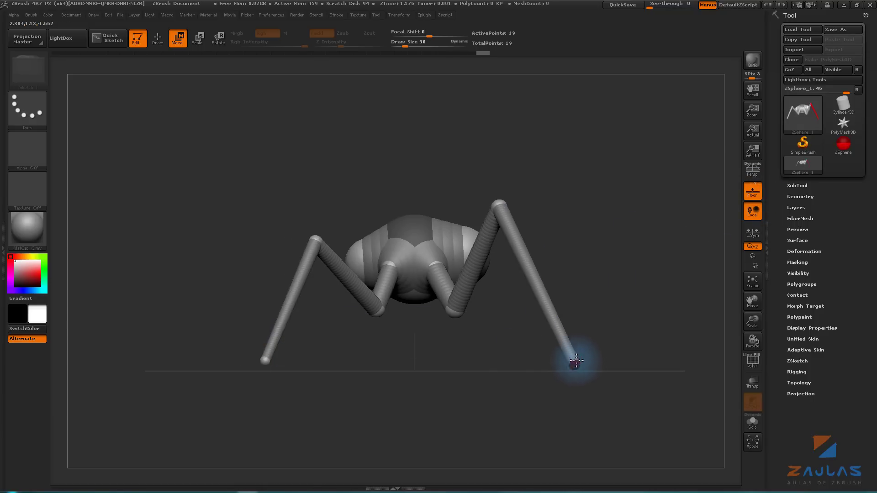
mouse_move(624, 335)
left_mouse_down()
mouse_move(636, 333)
mouse_move(612, 286)
left_mouse_up()
mouse_move(591, 290)
left_mouse_down()
mouse_move(613, 245)
mouse_move(591, 235)
mouse_move(636, 212)
mouse_move(654, 223)
left_mouse_up()
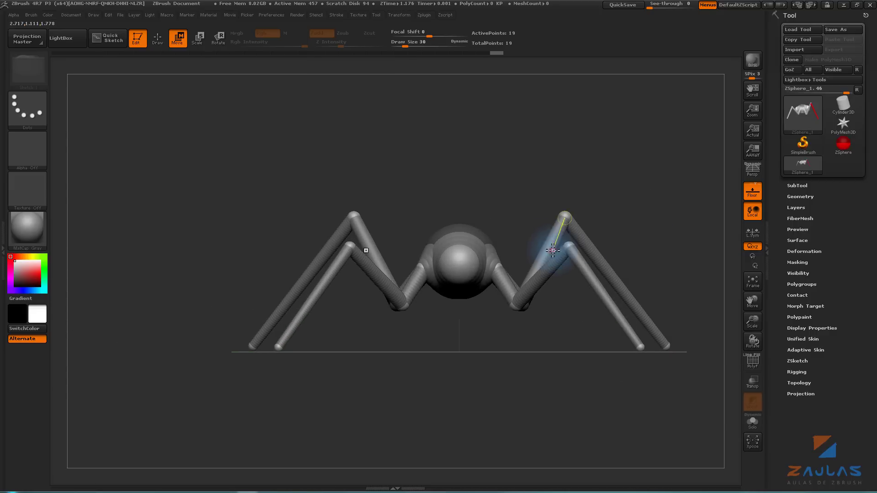
Move the right knee up and inward and pull the right foot inward.
left_click_drag(569, 243, 544, 234)
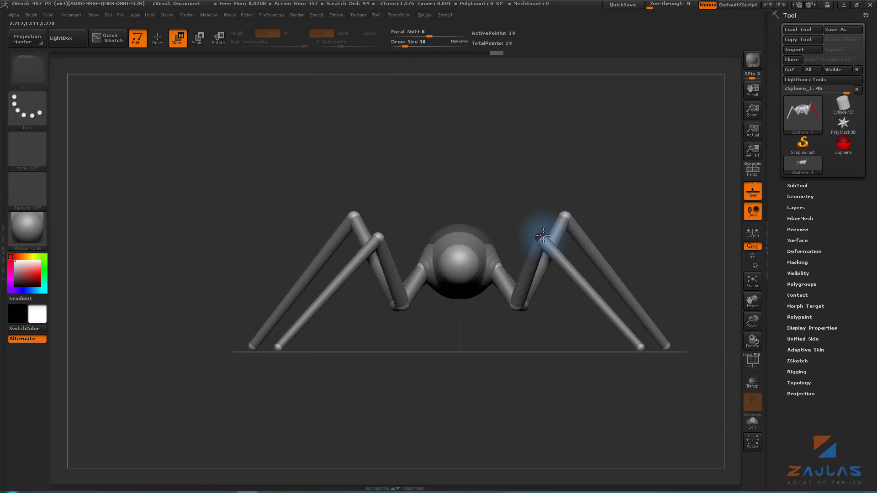
left_click_drag(639, 347, 589, 345)
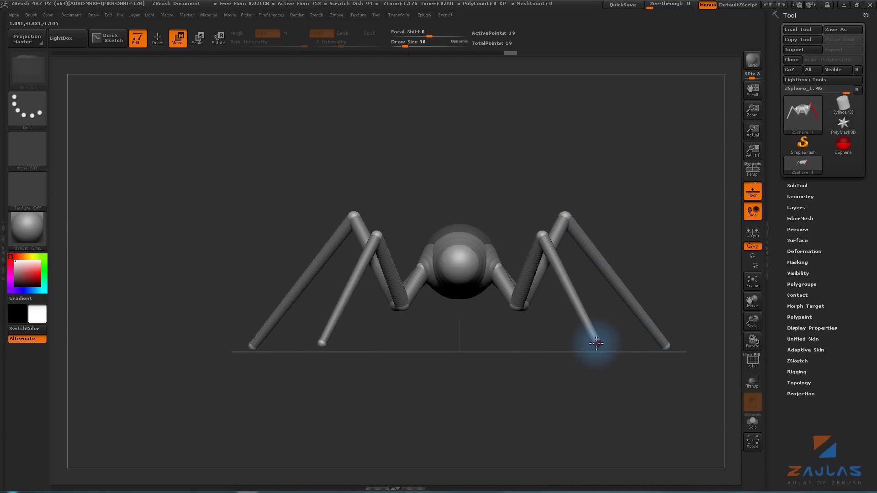
left_click_drag(652, 297, 679, 352, "alt")
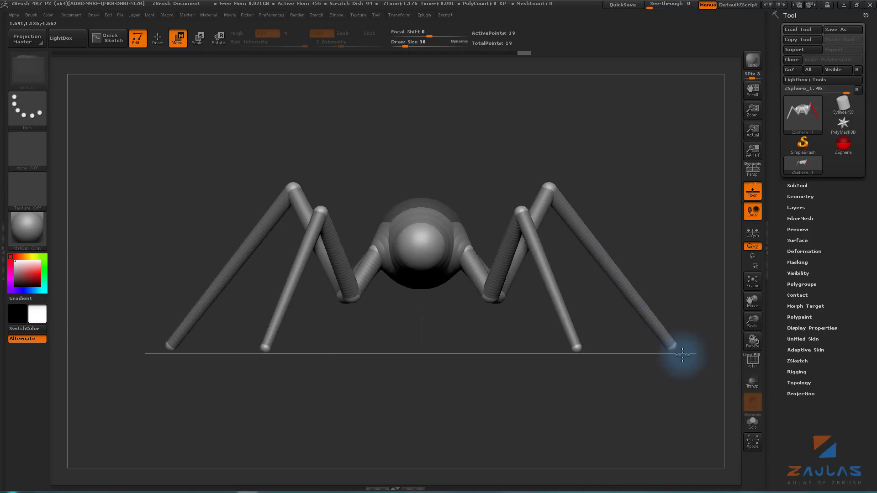
left_click_drag(552, 187, 527, 184)
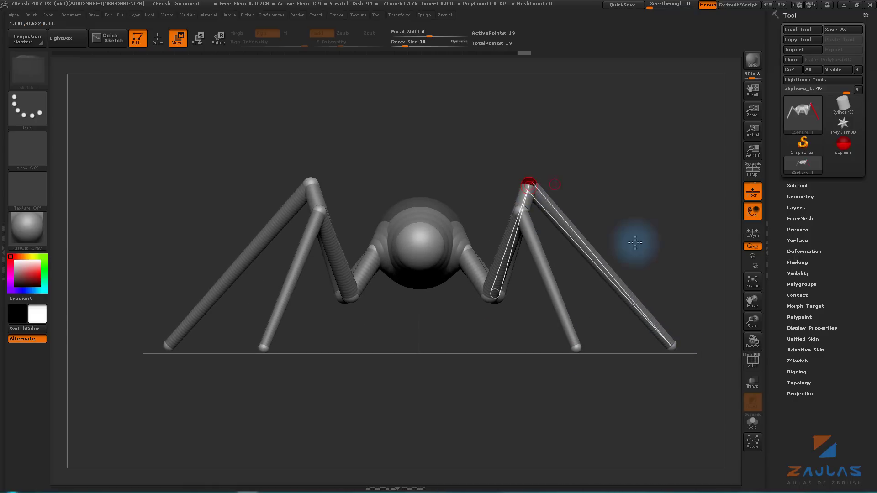
mouse_move(673, 347)
left_mouse_down()
mouse_move(600, 348)
mouse_move(617, 323)
mouse_move(552, 355)
mouse_move(481, 369)
mouse_move(486, 297)
left_mouse_up()
Resize the outer right foot sphere and lower the inner right foot slightly.
key("e")
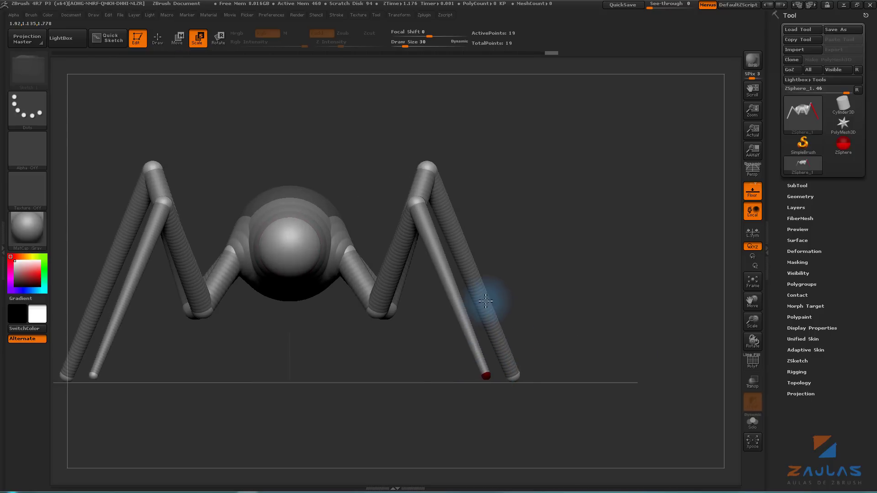
mouse_move(513, 376)
left_mouse_down()
mouse_move(520, 381)
mouse_move(515, 257)
left_mouse_up()
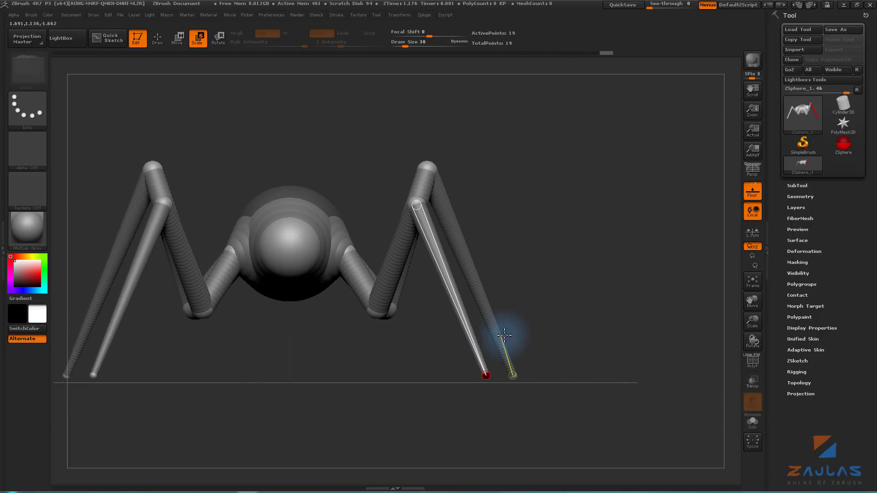
key("w")
mouse_move(490, 381)
left_mouse_down()
mouse_move(599, 283)
mouse_move(519, 275)
left_mouse_up()
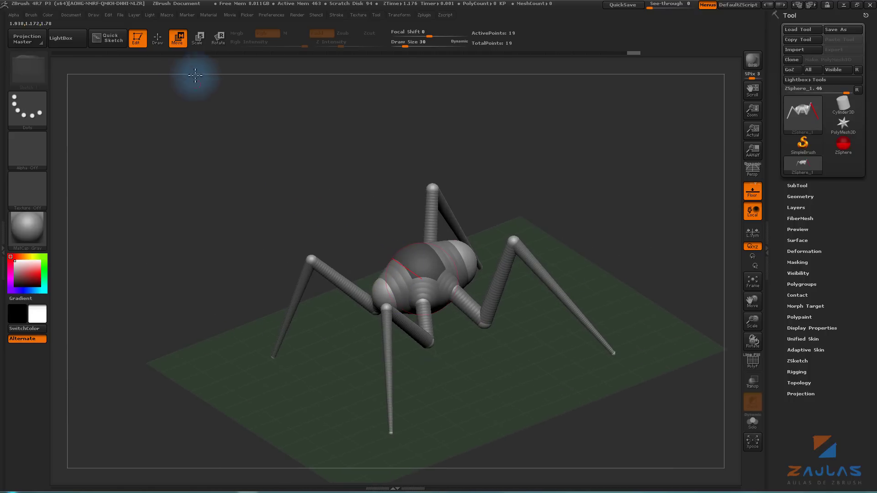
Shrink the front body sphere and reduce the head to a small ball.
left_click(197, 39)
left_click_drag(383, 287, 415, 217)
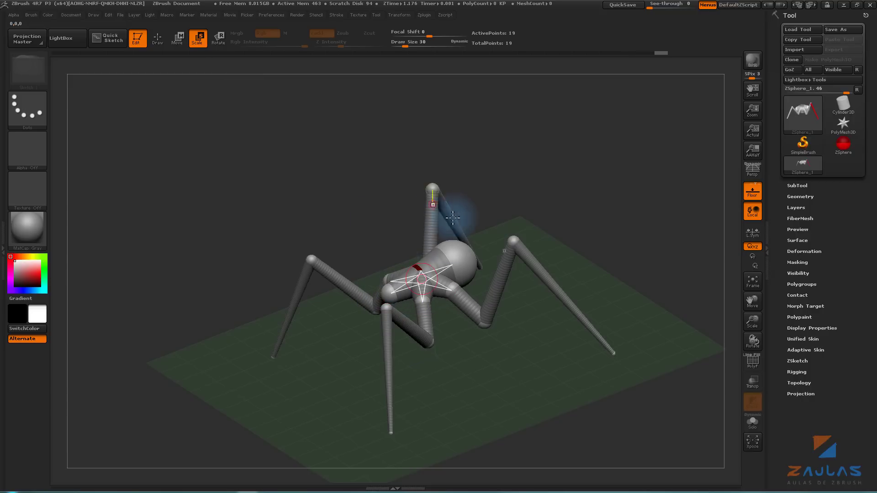
mouse_move(454, 255)
left_mouse_down()
mouse_move(452, 213)
mouse_move(513, 186)
mouse_move(562, 205)
left_mouse_up()
key("w")
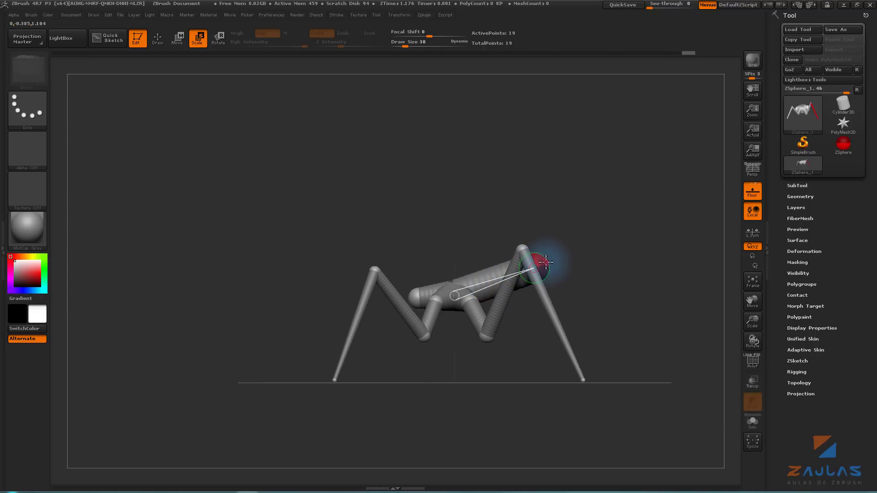
mouse_move(545, 262)
left_mouse_down()
mouse_move(534, 200)
mouse_move(557, 207)
left_mouse_up()
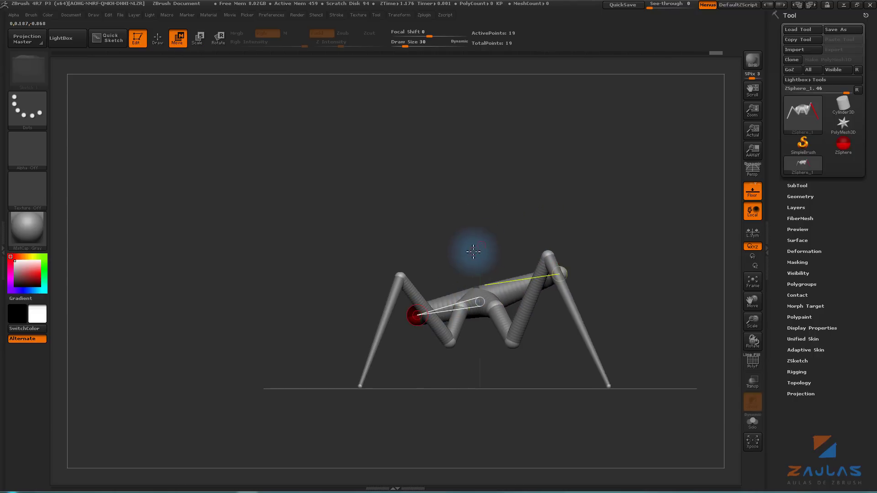
Return to a higher-angle perspective view of the spider with Scale mode active.
mouse_move(555, 250)
left_mouse_down()
mouse_move(504, 270)
mouse_move(475, 251)
mouse_move(570, 178)
mouse_move(513, 160)
mouse_move(554, 177)
mouse_move(555, 213)
left_mouse_up()
key("e")
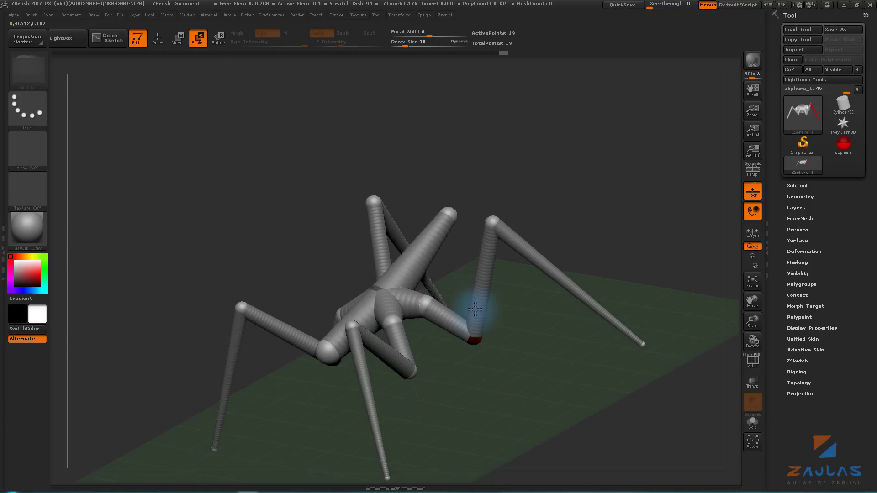
mouse_move(446, 291)
left_mouse_down()
mouse_move(386, 121)
mouse_move(505, 133)
mouse_move(466, 275)
mouse_move(417, 289)
mouse_move(480, 160)
mouse_move(522, 147)
mouse_move(578, 147)
mouse_move(572, 166)
mouse_move(616, 157)
mouse_move(579, 180)
mouse_move(584, 188)
mouse_move(470, 188)
left_mouse_up()
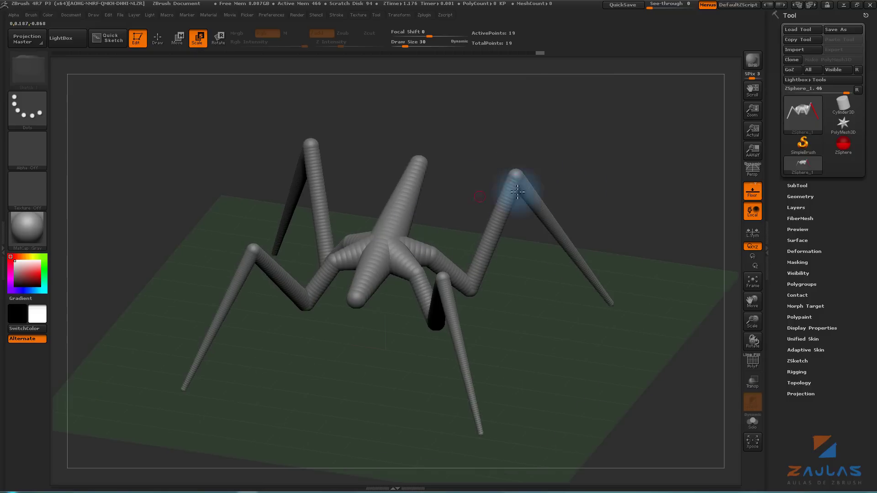
mouse_move(562, 161)
left_mouse_down("alt")
mouse_move(593, 168)
mouse_move(574, 161)
left_mouse_up("alt")
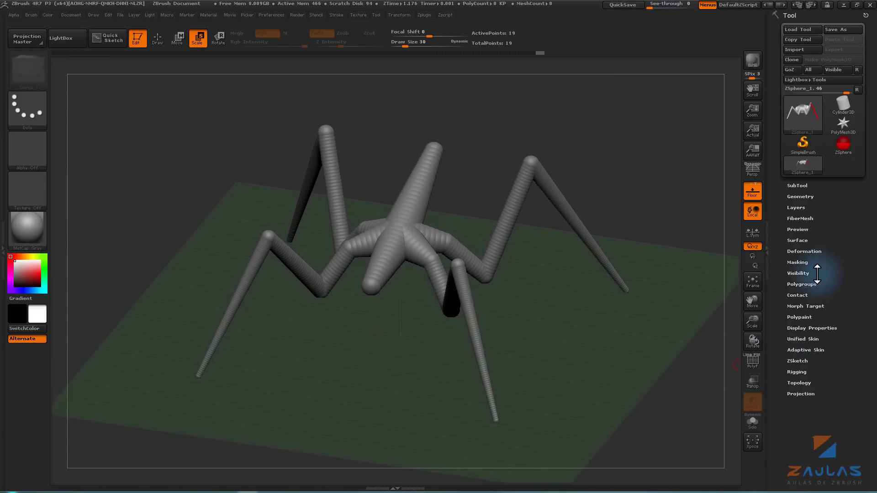
Enable Edit Sketch in Tool > ZSketch, collapse the subpalette and orbit the spider.
left_click(796, 361)
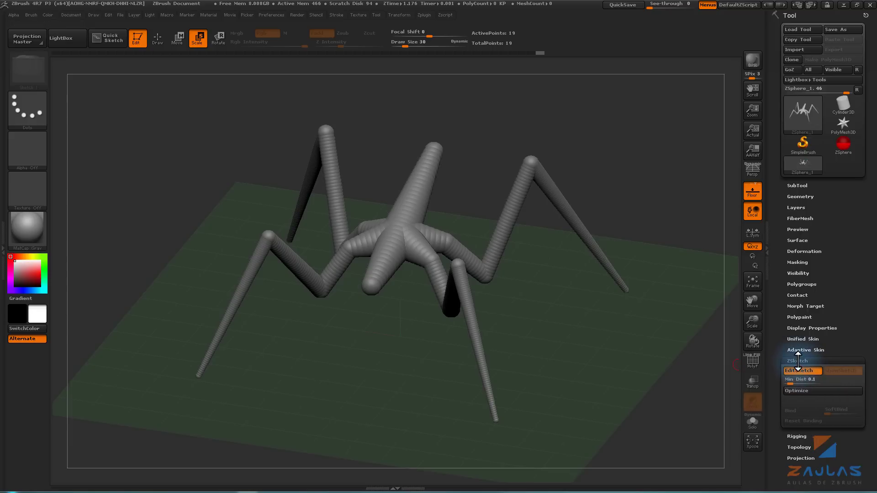
left_click(798, 361)
left_click_drag(537, 365, 623, 363)
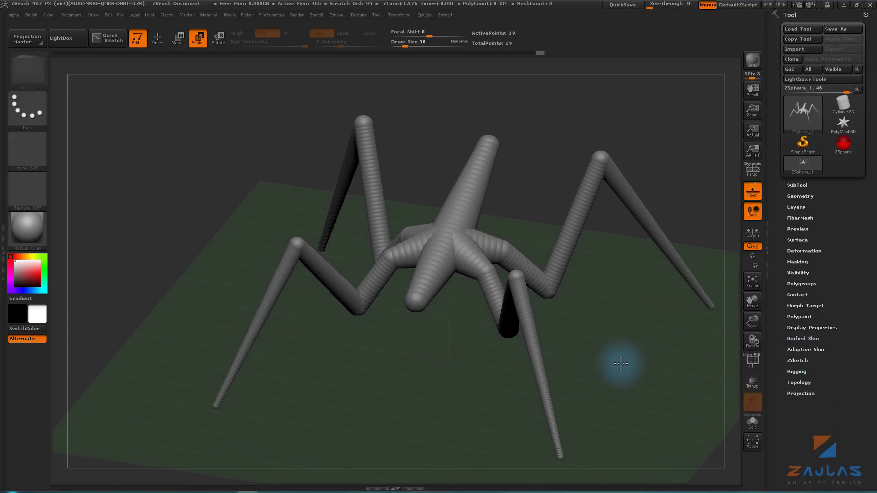
left_click_drag(511, 208, 432, 254)
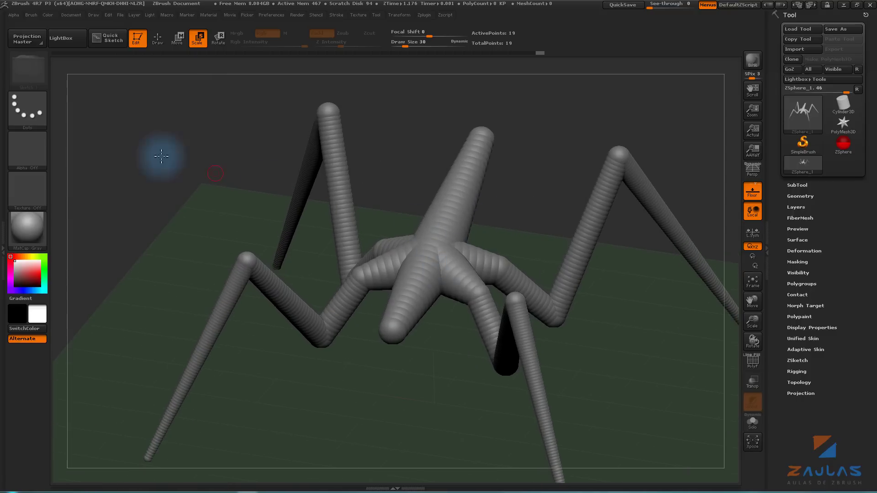
Switch to Draw mode and select the Sketch 1 ZSphere sketch brush.
left_click(159, 38)
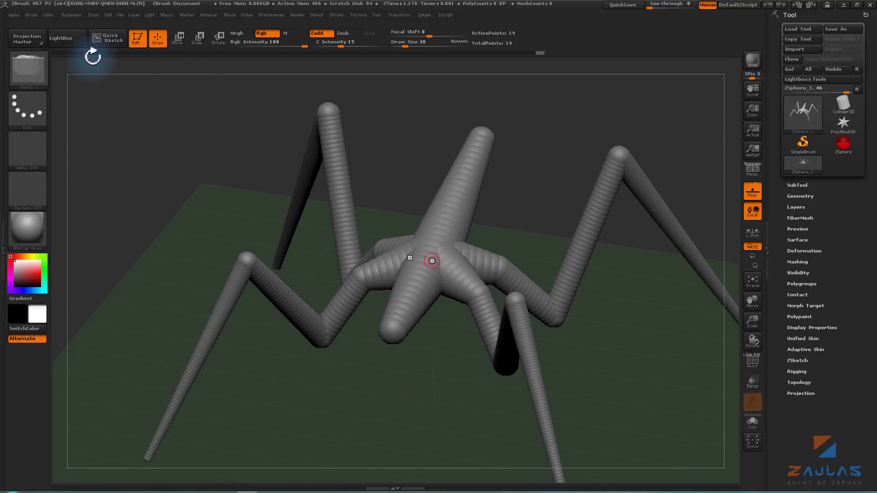
left_click(31, 71)
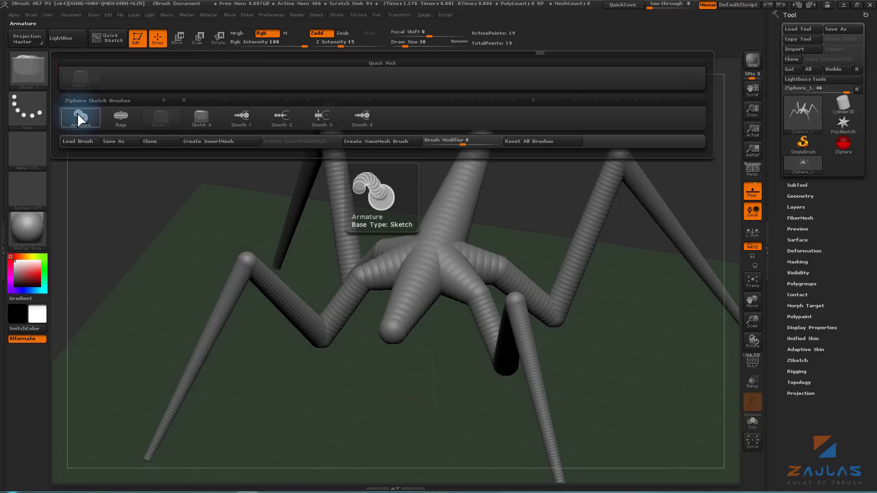
left_click(128, 122)
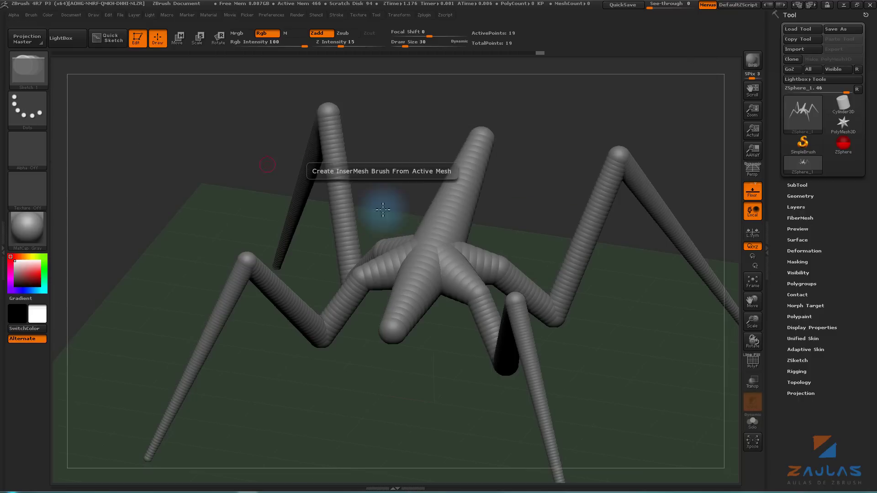
Sketch mirrored strokes along the spider body, extending it toward the upper right.
left_click_drag(522, 221, 422, 272)
left_click_drag(411, 340, 290, 249)
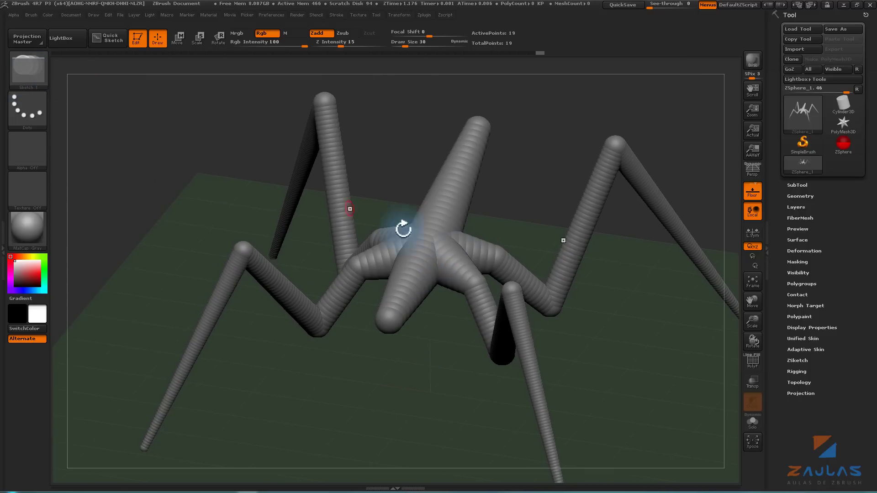
mouse_move(438, 256)
left_mouse_down()
mouse_move(450, 218)
mouse_move(509, 191)
mouse_move(513, 229)
mouse_move(494, 280)
mouse_move(487, 205)
mouse_move(447, 270)
left_mouse_up()
mouse_move(517, 227)
left_mouse_down()
mouse_move(548, 181)
mouse_move(458, 251)
mouse_move(460, 283)
mouse_move(462, 250)
left_mouse_up()
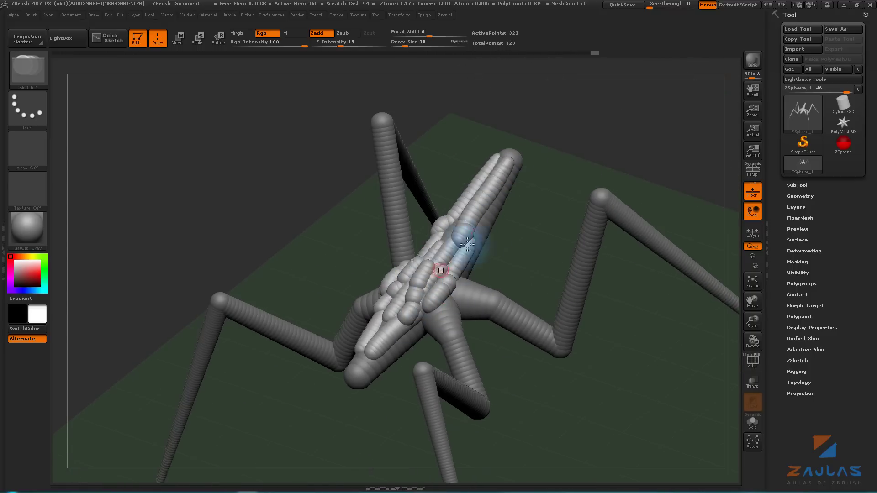
left_click_drag(525, 206, 486, 237)
left_click_drag(434, 286, 439, 303)
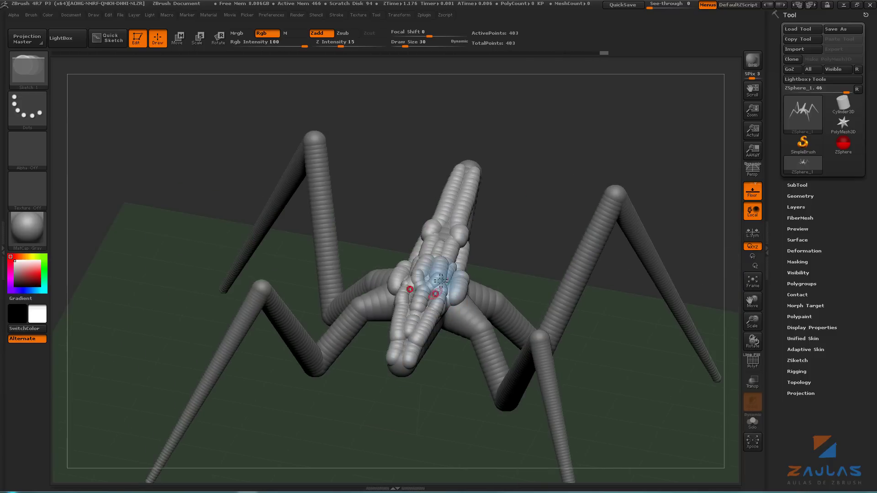
mouse_move(454, 232)
left_mouse_down()
mouse_move(544, 173)
mouse_move(458, 240)
left_mouse_up()
mouse_move(415, 273)
left_mouse_down()
mouse_move(550, 178)
mouse_move(512, 192)
left_mouse_up()
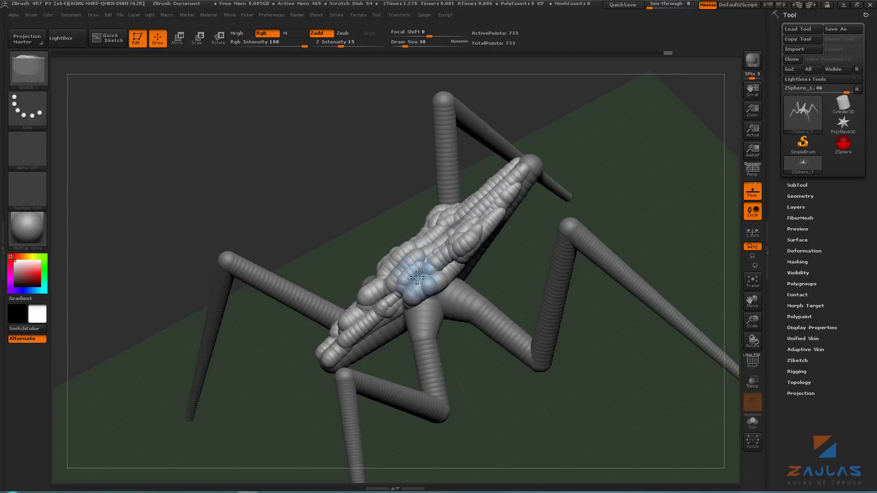
left_click_drag(609, 149, 550, 185)
Shift-smooth the head strokes into elongated tubes, checking from several angles.
key("shift")
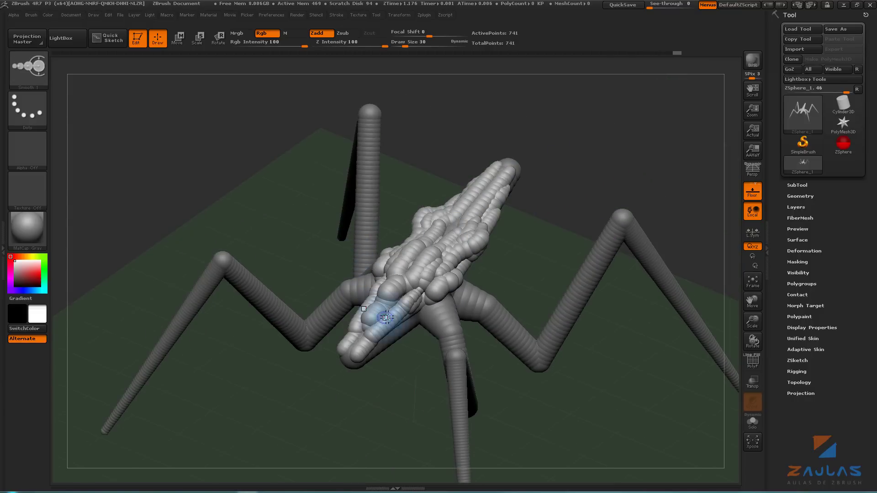
left_click_drag(395, 300, 402, 279, "shift")
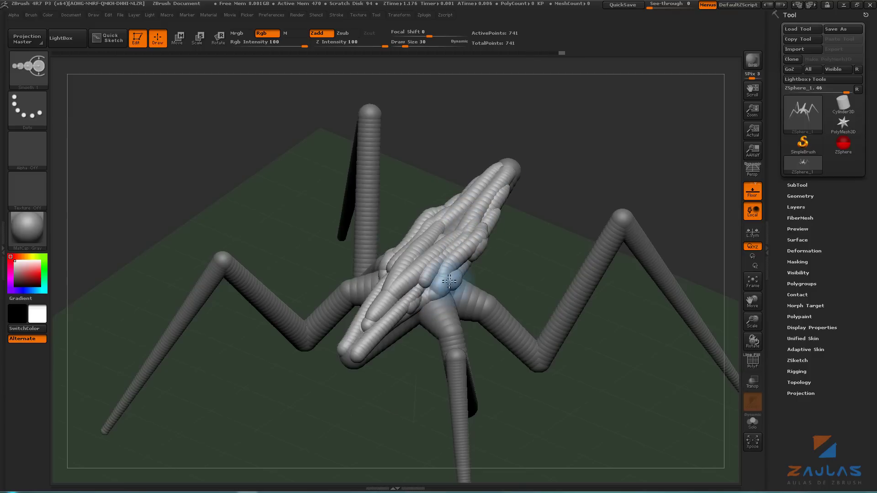
left_click_drag(449, 281, 516, 216)
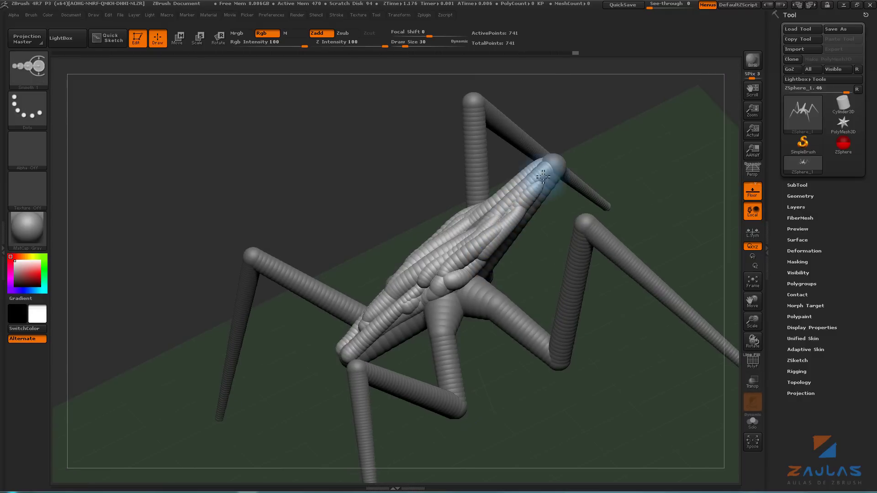
mouse_move(627, 141)
left_mouse_down()
mouse_move(591, 180)
mouse_move(471, 252)
left_mouse_up()
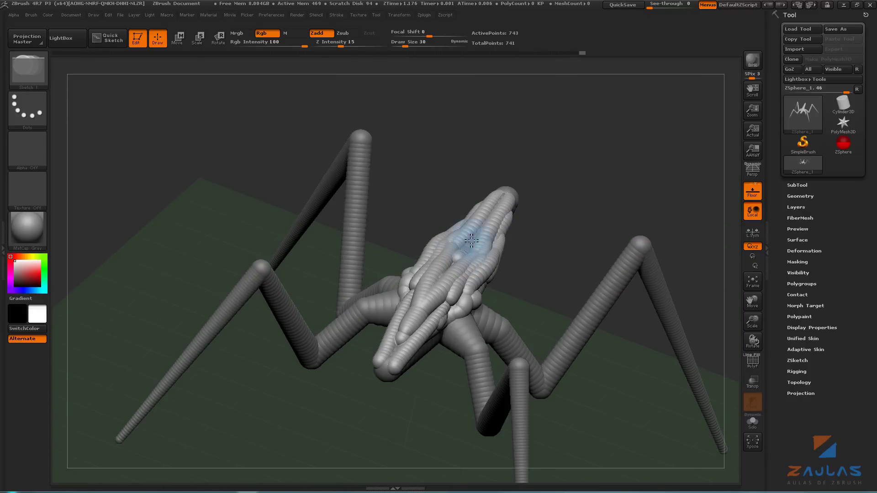
left_click_drag(576, 183, 527, 185)
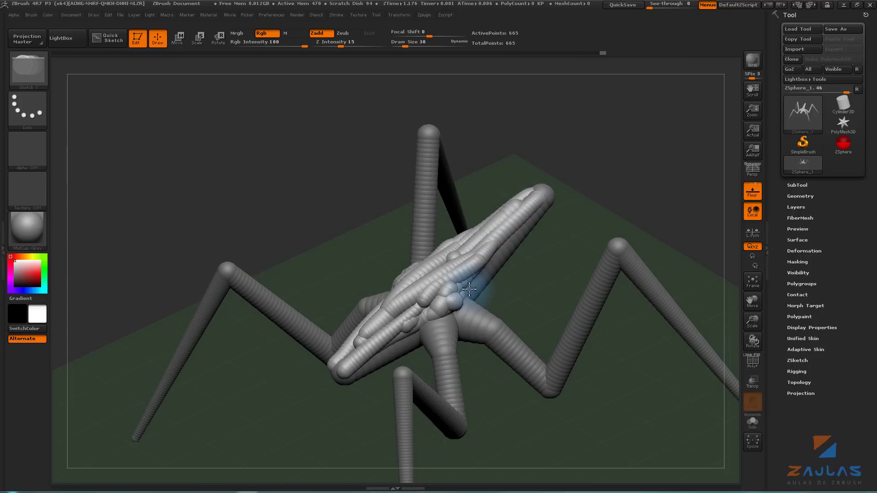
mouse_move(556, 239)
left_mouse_down()
mouse_move(572, 242)
mouse_move(447, 263)
left_mouse_up()
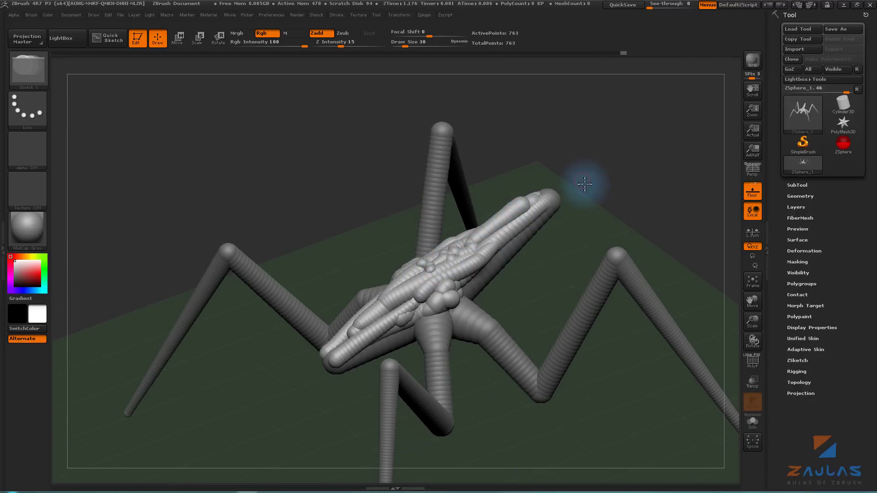
left_click_drag(584, 183, 469, 240)
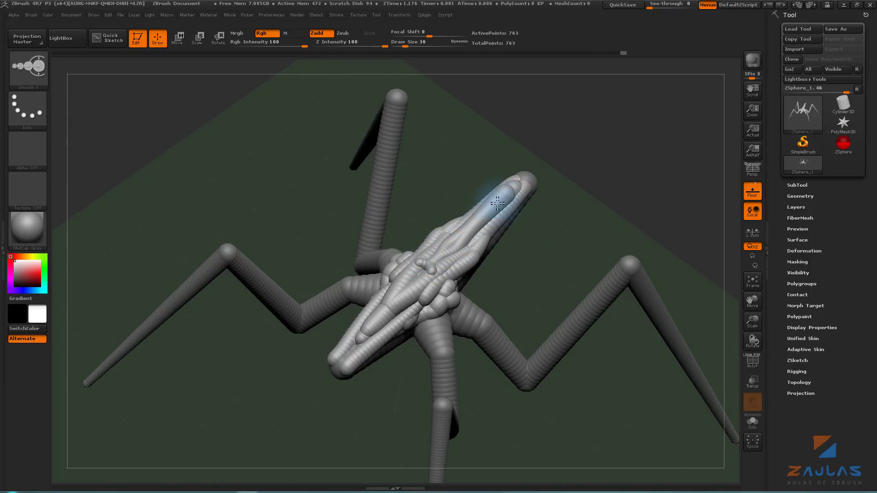
mouse_move(427, 270)
left_mouse_down()
mouse_move(564, 221)
mouse_move(288, 396)
mouse_move(328, 400)
mouse_move(395, 314)
left_mouse_up()
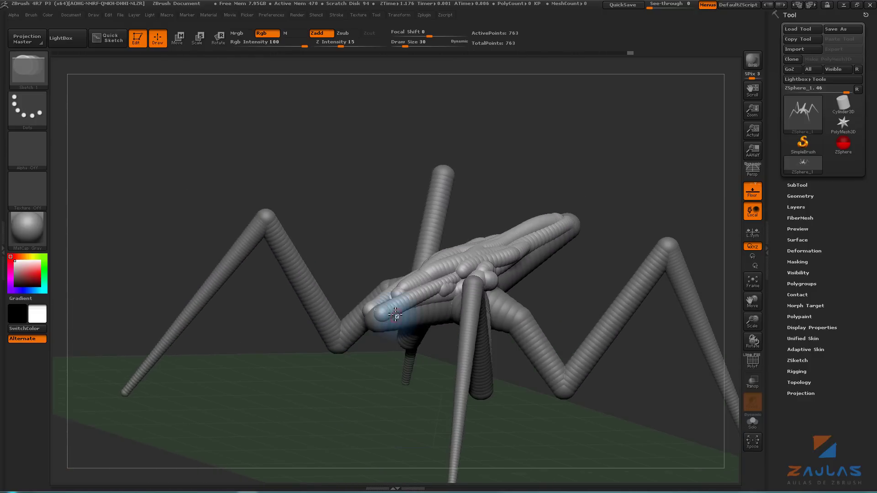
Add more sketch strokes near the head and a large stroke on the body.
mouse_move(410, 282)
left_mouse_down()
mouse_move(420, 273)
mouse_move(343, 372)
mouse_move(432, 304)
left_mouse_up()
left_click_drag(462, 214, 464, 262)
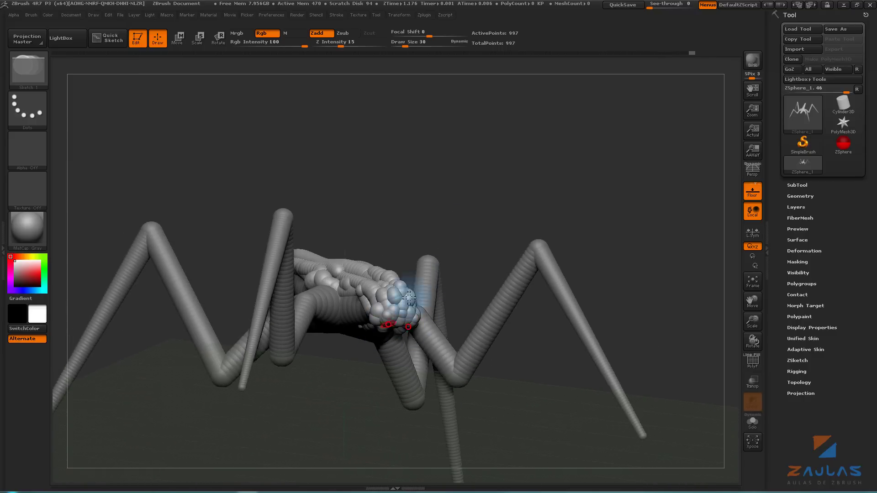
mouse_move(439, 214)
left_mouse_down()
mouse_move(462, 215)
mouse_move(462, 235)
mouse_move(372, 294)
mouse_move(432, 294)
mouse_move(447, 196)
left_mouse_up()
mouse_move(337, 225)
left_mouse_down()
mouse_move(317, 212)
mouse_move(396, 246)
mouse_move(450, 283)
left_mouse_up()
mouse_move(587, 180)
left_mouse_down()
mouse_move(509, 254)
mouse_move(469, 268)
mouse_move(597, 210)
left_mouse_up()
Hide the floor grid, sketch more body strokes and smooth the head strands.
left_click(753, 191)
mouse_move(713, 219)
left_mouse_down()
mouse_move(366, 196)
mouse_move(466, 272)
mouse_move(503, 240)
mouse_move(543, 180)
mouse_move(568, 254)
mouse_move(421, 196)
mouse_move(436, 252)
mouse_move(513, 206)
mouse_move(493, 177)
mouse_move(434, 245)
mouse_move(550, 235)
left_mouse_up()
mouse_move(581, 349)
left_mouse_down()
mouse_move(460, 253)
mouse_move(611, 205)
mouse_move(529, 205)
mouse_move(499, 195)
mouse_move(512, 223)
mouse_move(613, 183)
mouse_move(572, 164)
mouse_move(437, 246)
left_mouse_up()
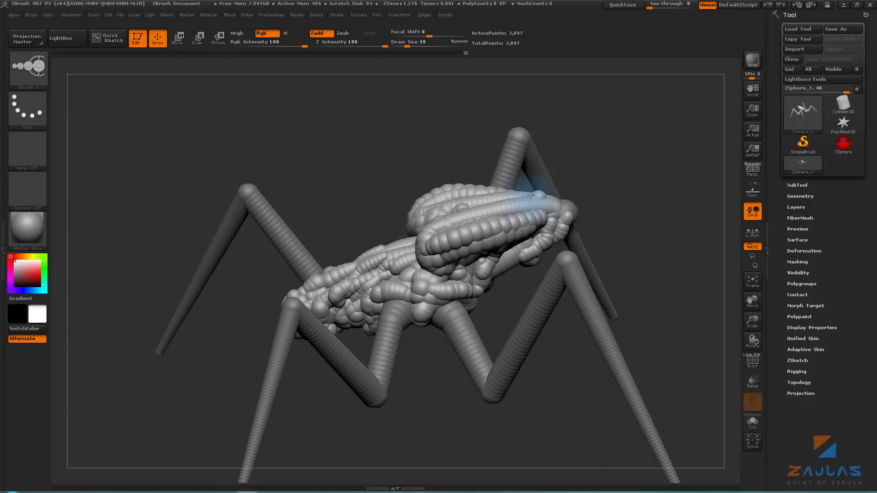
mouse_move(531, 196)
left_mouse_down()
mouse_move(451, 234)
mouse_move(600, 161)
mouse_move(525, 204)
left_mouse_up()
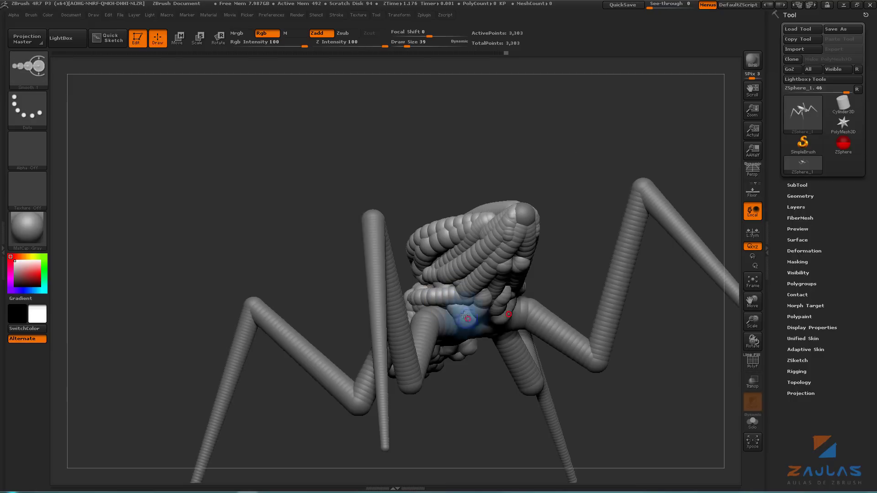
Sketch strands over the underside, body and back, smoothing them and adding more around the head.
mouse_move(459, 277)
left_mouse_down()
mouse_move(544, 182)
mouse_move(413, 303)
mouse_move(411, 385)
mouse_move(458, 227)
mouse_move(576, 223)
left_mouse_up()
left_click_drag(507, 273, 470, 294)
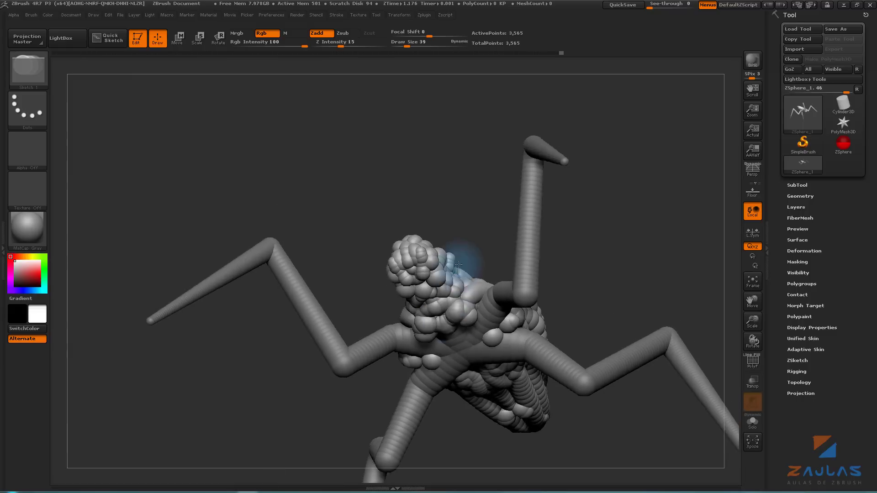
left_click_drag(460, 255, 462, 353)
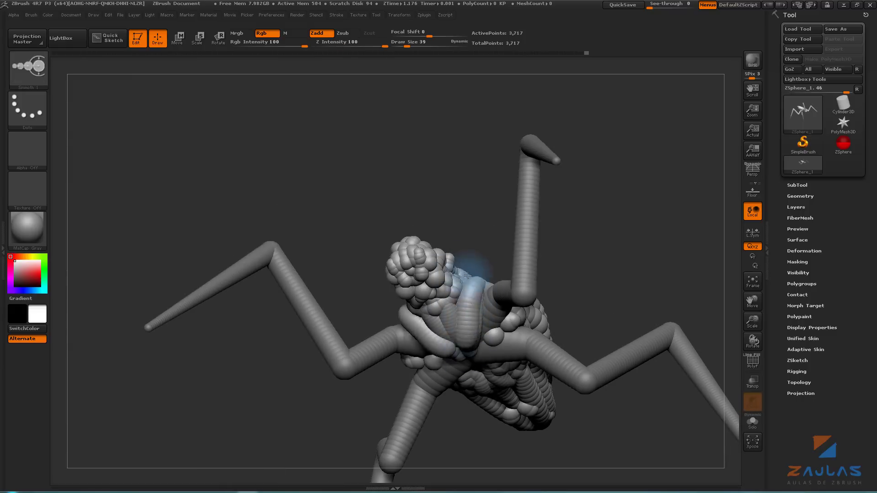
mouse_move(467, 275)
left_mouse_down()
mouse_move(505, 290)
mouse_move(476, 294)
mouse_move(454, 314)
mouse_move(495, 326)
mouse_move(509, 294)
mouse_move(548, 284)
mouse_move(580, 219)
left_mouse_up()
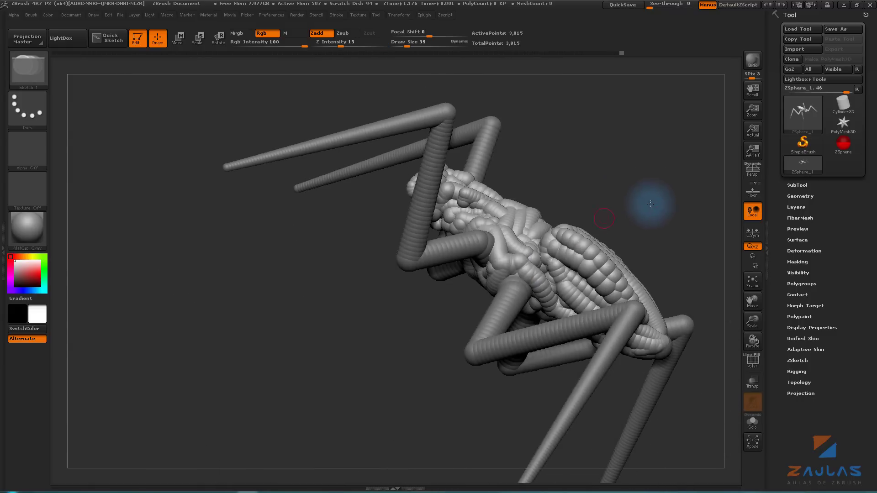
mouse_move(650, 204)
left_mouse_down()
mouse_move(530, 254)
mouse_move(631, 190)
left_mouse_up()
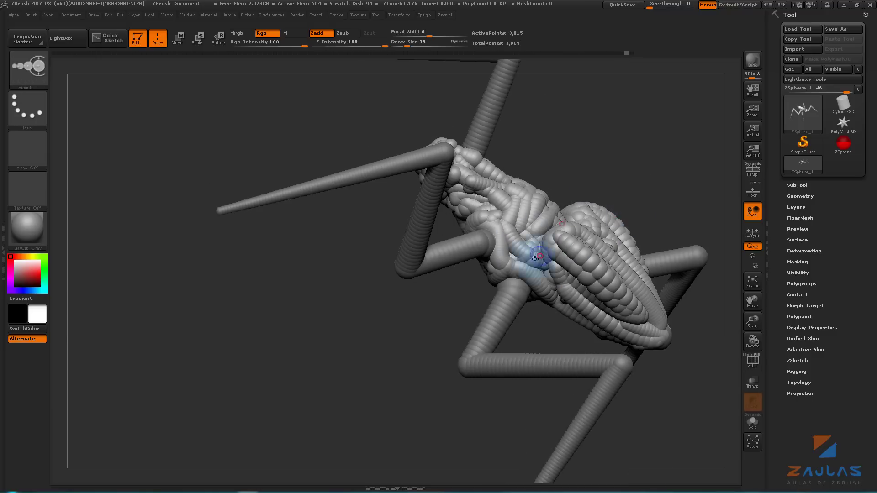
mouse_move(536, 257)
left_mouse_down()
mouse_move(500, 290)
mouse_move(564, 251)
mouse_move(539, 249)
mouse_move(666, 245)
mouse_move(528, 225)
mouse_move(601, 225)
mouse_move(558, 229)
mouse_move(597, 186)
mouse_move(588, 251)
mouse_move(652, 142)
mouse_move(520, 301)
mouse_move(456, 255)
mouse_move(525, 336)
mouse_move(489, 274)
mouse_move(471, 271)
mouse_move(513, 372)
mouse_move(419, 366)
mouse_move(532, 298)
mouse_move(431, 342)
mouse_move(425, 267)
mouse_move(229, 274)
mouse_move(451, 251)
mouse_move(372, 352)
mouse_move(306, 382)
mouse_move(470, 256)
mouse_move(587, 363)
mouse_move(403, 186)
left_mouse_up()
Sketch strands where the legs join the body, then view the whole spider from the front.
mouse_move(425, 254)
left_mouse_down()
mouse_move(505, 278)
mouse_move(465, 248)
mouse_move(439, 327)
mouse_move(368, 392)
mouse_move(417, 402)
mouse_move(480, 330)
mouse_move(514, 385)
mouse_move(402, 245)
mouse_move(542, 323)
left_mouse_up()
left_click_drag(497, 278, 454, 313)
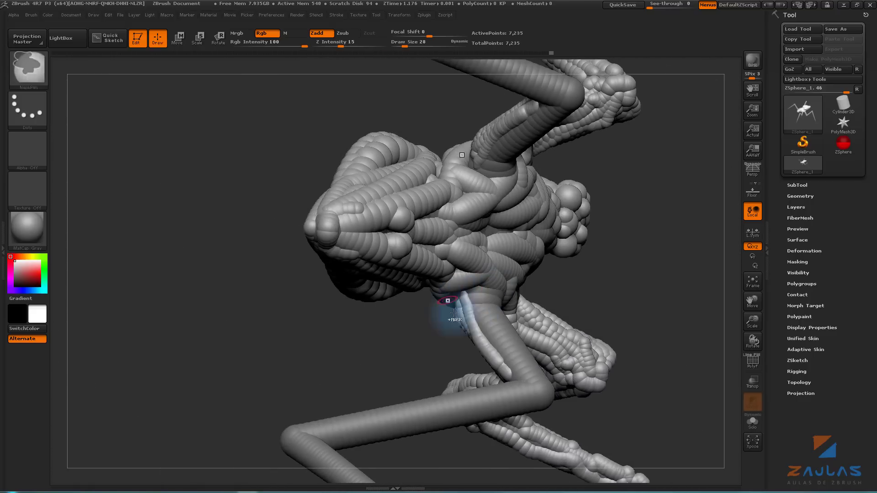
mouse_move(526, 351)
left_mouse_down()
mouse_move(541, 421)
mouse_move(542, 385)
mouse_move(470, 357)
mouse_move(568, 365)
mouse_move(607, 344)
mouse_move(528, 358)
mouse_move(637, 418)
mouse_move(304, 247)
mouse_move(532, 309)
mouse_move(401, 348)
mouse_move(513, 264)
mouse_move(582, 194)
mouse_move(533, 288)
mouse_move(470, 314)
mouse_move(588, 294)
mouse_move(568, 205)
mouse_move(525, 250)
mouse_move(537, 283)
mouse_move(587, 293)
mouse_move(469, 375)
mouse_move(505, 182)
mouse_move(515, 196)
mouse_move(588, 202)
mouse_move(495, 221)
mouse_move(514, 141)
mouse_move(489, 245)
mouse_move(425, 229)
mouse_move(475, 235)
mouse_move(485, 186)
mouse_move(489, 219)
mouse_move(460, 231)
mouse_move(483, 267)
mouse_move(568, 217)
mouse_move(555, 266)
mouse_move(489, 305)
mouse_move(513, 273)
left_mouse_up()
mouse_move(482, 331)
left_mouse_down()
mouse_move(466, 308)
mouse_move(528, 294)
mouse_move(584, 302)
mouse_move(522, 355)
mouse_move(505, 353)
mouse_move(578, 303)
mouse_move(588, 379)
mouse_move(576, 348)
left_mouse_up()
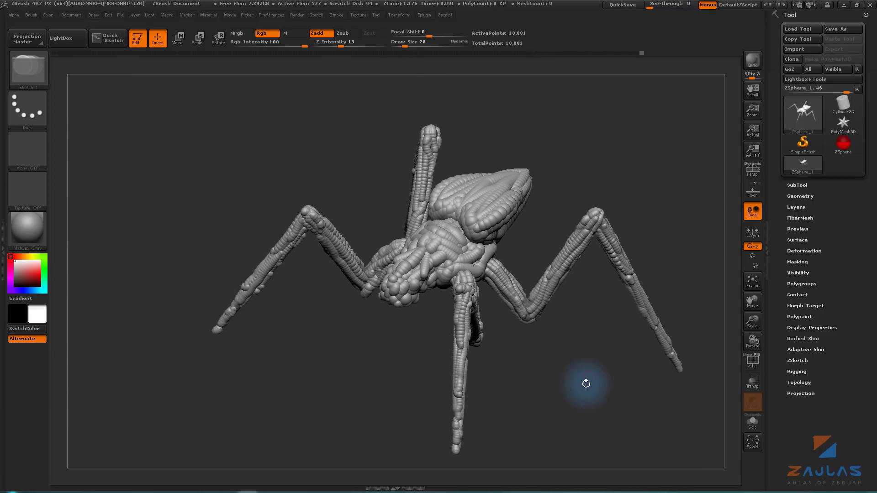
mouse_move(583, 382)
left_mouse_down()
mouse_move(572, 383)
mouse_move(578, 398)
mouse_move(571, 352)
mouse_move(564, 362)
mouse_move(572, 378)
mouse_move(585, 370)
mouse_move(574, 392)
mouse_move(582, 389)
mouse_move(555, 368)
left_mouse_up()
Show the spider's polygroup colours with PolyF, inspect the skin, then return to ZSphere strands.
left_click(753, 361)
mouse_move(588, 394)
left_mouse_down()
mouse_move(486, 366)
mouse_move(500, 382)
mouse_move(583, 376)
mouse_move(579, 383)
mouse_move(541, 382)
mouse_move(552, 347)
mouse_move(570, 370)
left_mouse_up()
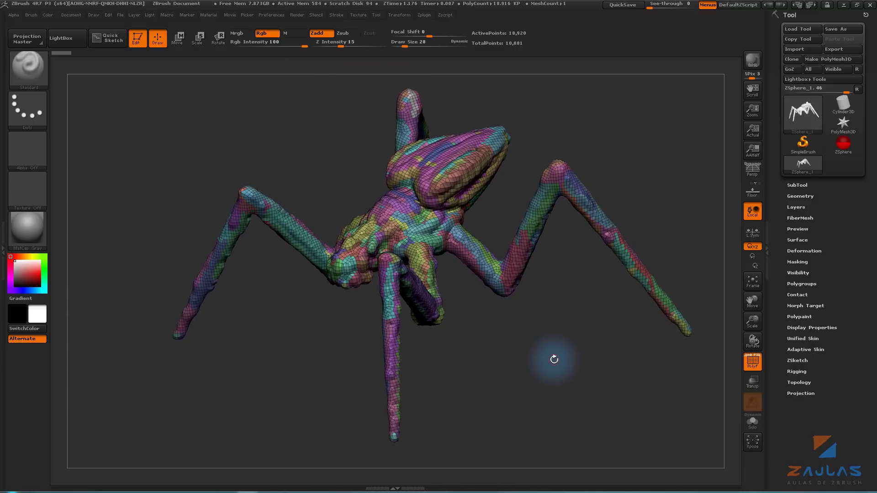
left_click_drag(564, 356, 544, 358)
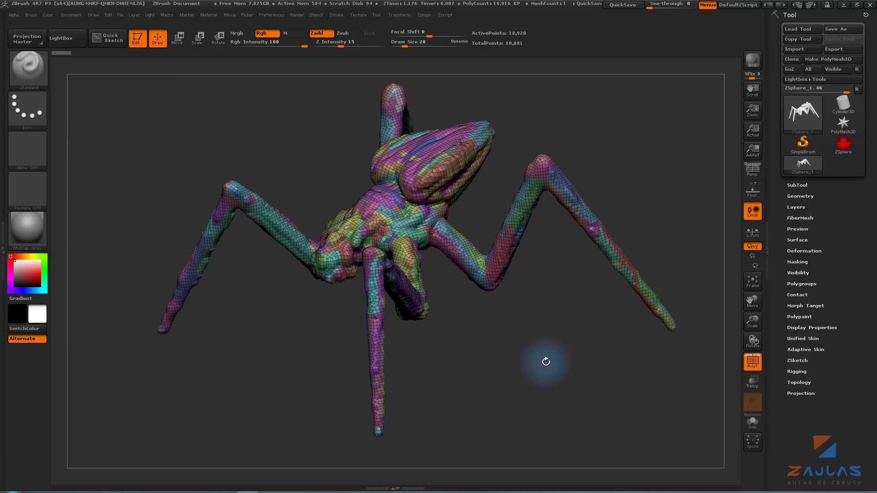
left_click_drag(480, 372, 605, 382)
key("a")
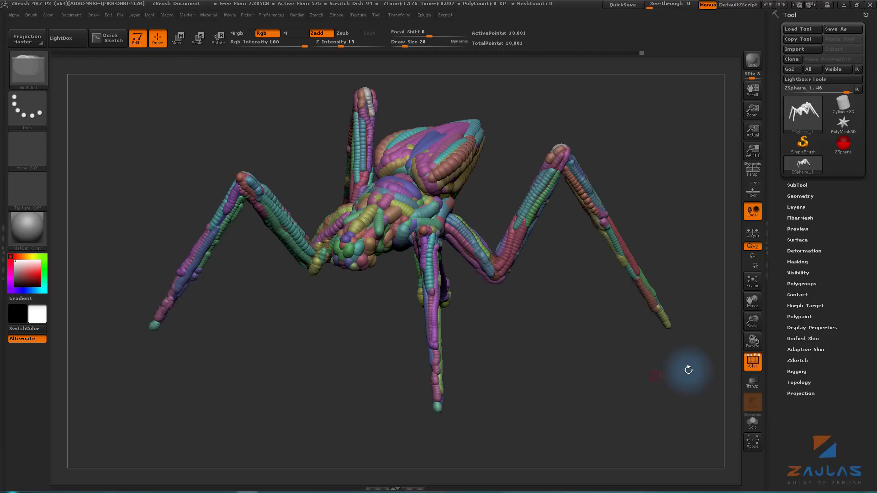
Preview the spider as a Unified Skin at Resolution 128, Smooth 10, and inspect it from several angles.
left_click(802, 339)
scroll(854, 274, "down", 2)
scroll(854, 238, "down", 3)
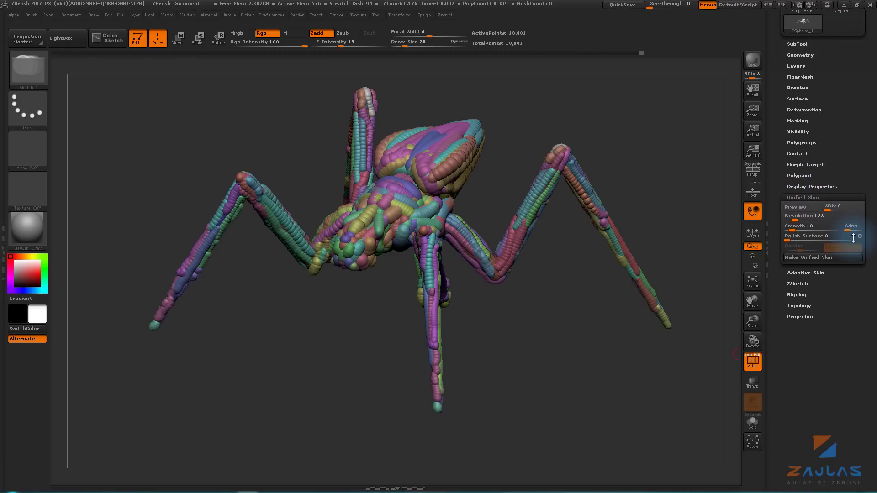
left_click_drag(607, 372, 622, 368, "alt")
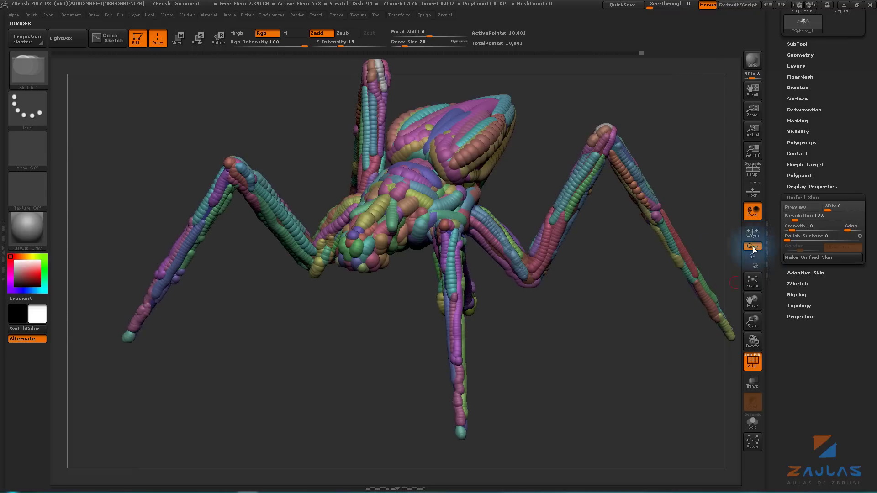
left_click_drag(599, 337, 605, 389, "alt")
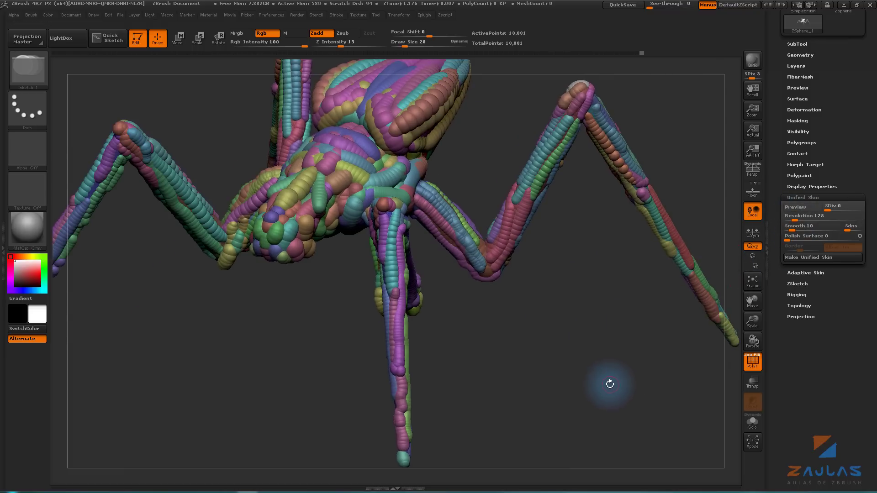
mouse_move(574, 364)
left_mouse_down()
mouse_move(619, 391)
mouse_move(584, 388)
left_mouse_up()
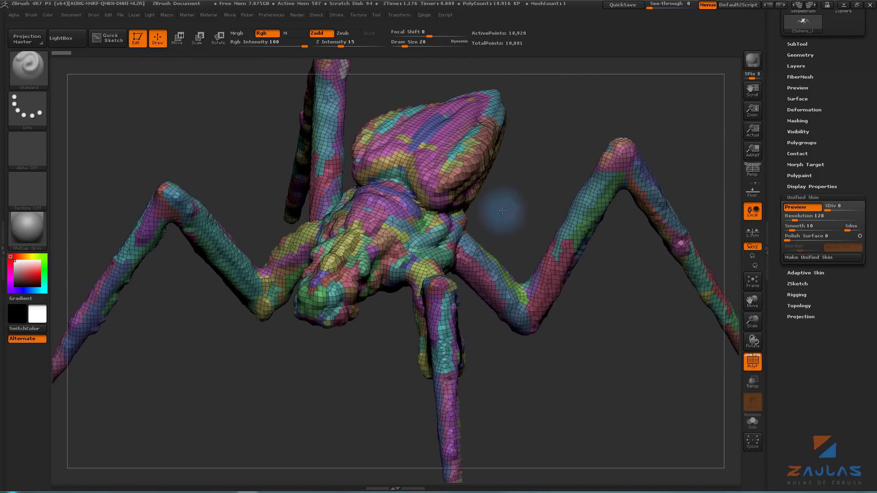
mouse_move(505, 205)
left_mouse_down()
mouse_move(509, 246)
mouse_move(567, 376)
left_mouse_up()
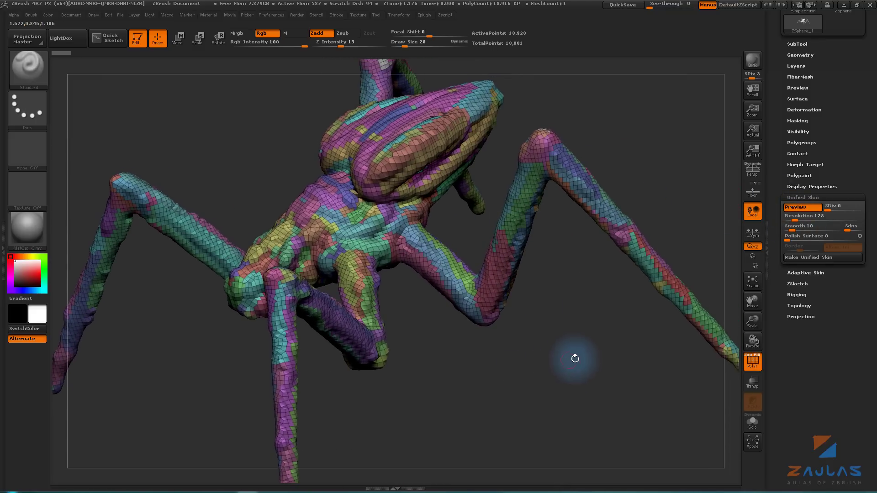
mouse_move(574, 358)
left_mouse_down()
mouse_move(588, 366)
mouse_move(601, 399)
left_mouse_up()
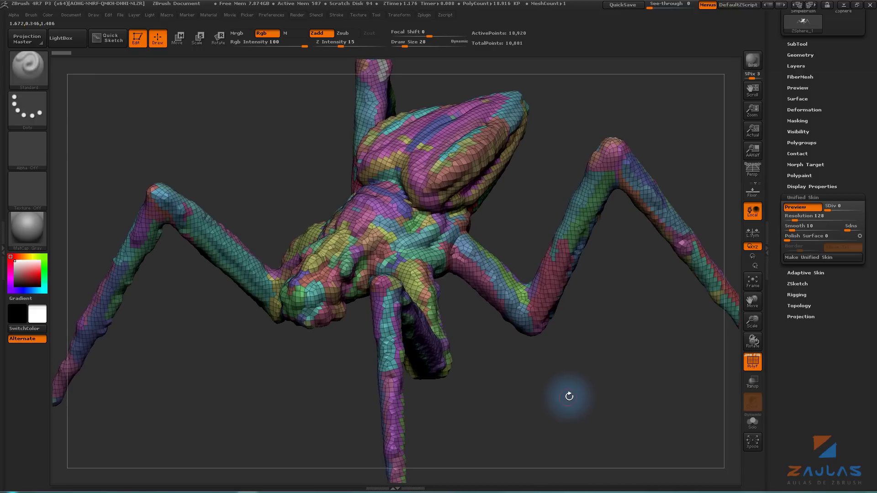
mouse_move(577, 394)
left_mouse_down()
mouse_move(569, 390)
mouse_move(585, 385)
mouse_move(585, 395)
mouse_move(623, 368)
mouse_move(623, 388)
mouse_move(540, 393)
left_mouse_up()
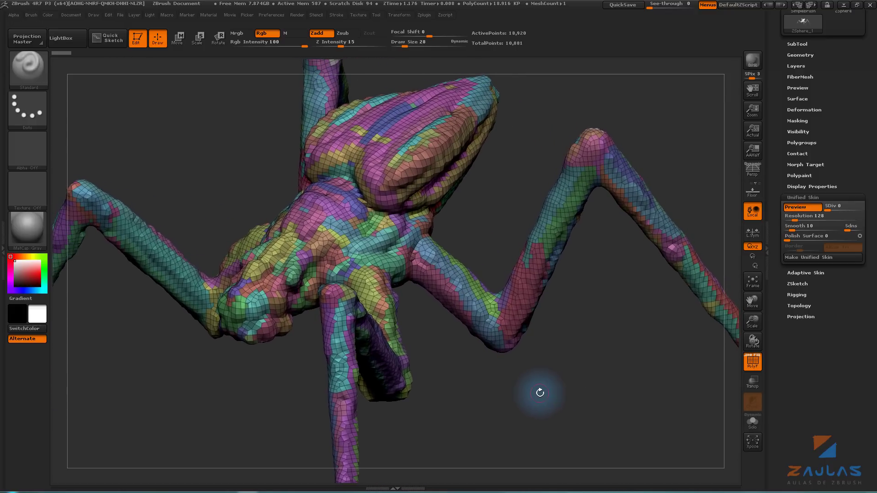
mouse_move(619, 374)
left_mouse_down()
mouse_move(603, 352)
mouse_move(637, 349)
left_mouse_up()
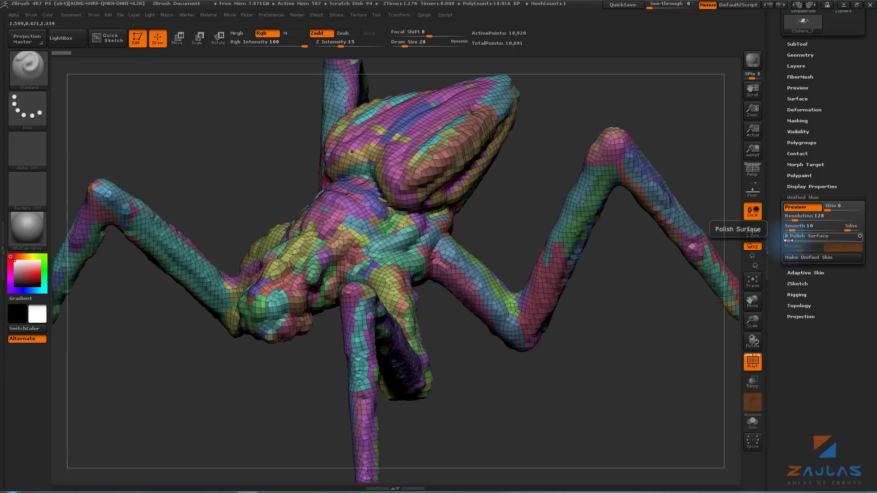
Set Unified Skin Polish Surface 1, Border 2 and Allow Tri, toggling preview to compare.
mouse_move(638, 320)
left_mouse_down()
mouse_move(631, 317)
mouse_move(708, 340)
mouse_move(772, 262)
left_mouse_up()
mouse_move(580, 320)
left_mouse_down()
mouse_move(577, 328)
mouse_move(669, 373)
mouse_move(733, 291)
left_mouse_up()
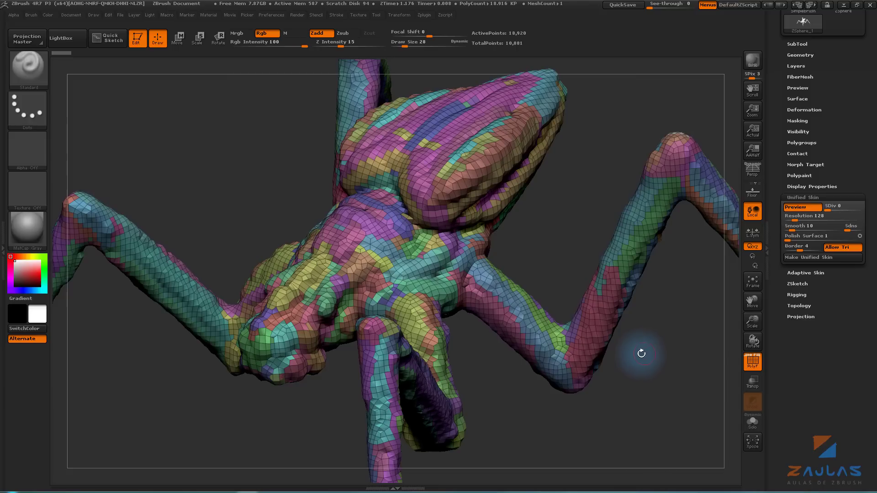
key("a")
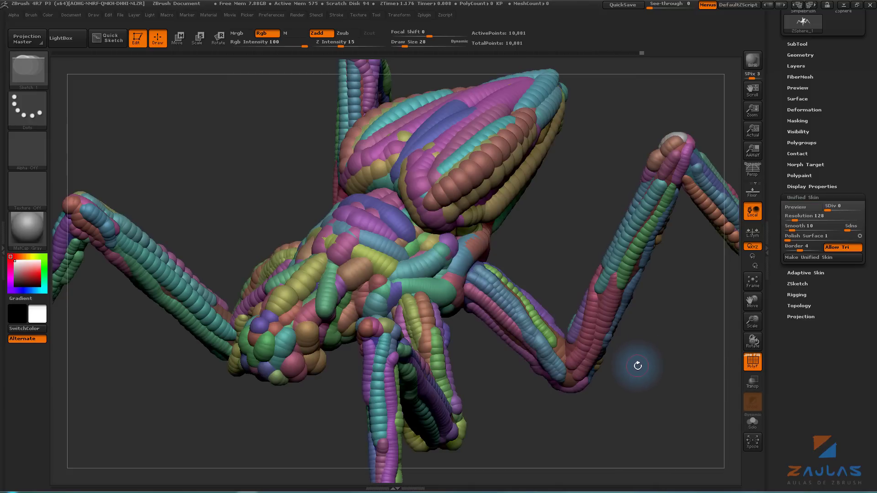
key("a")
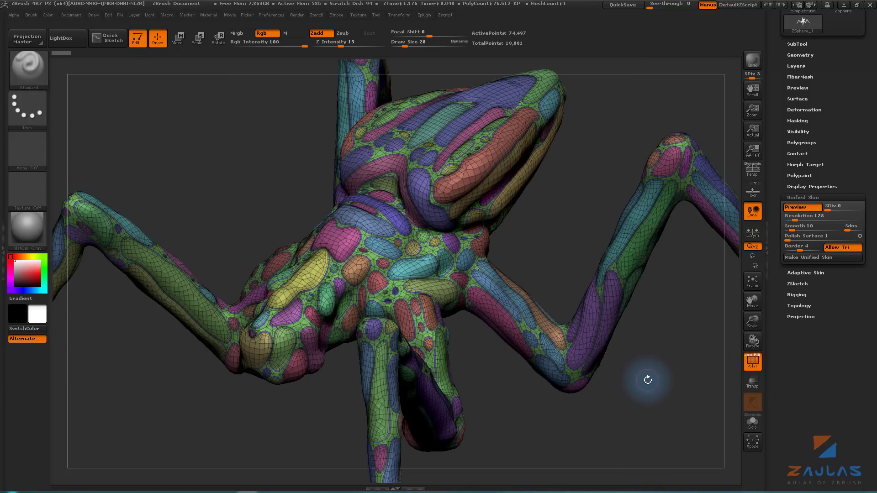
mouse_move(648, 380)
left_mouse_down()
mouse_move(650, 372)
mouse_move(637, 368)
mouse_move(647, 381)
mouse_move(664, 364)
left_mouse_up()
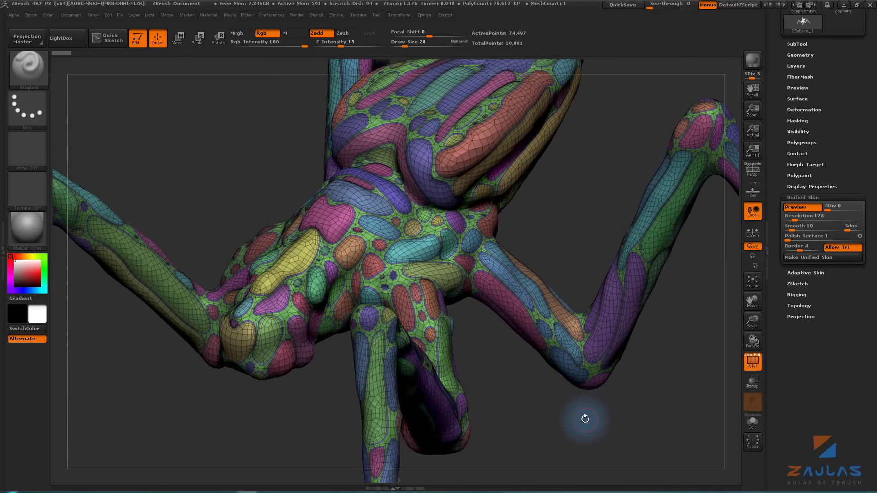
mouse_move(586, 419)
left_mouse_down()
mouse_move(613, 413)
mouse_move(596, 420)
left_mouse_up()
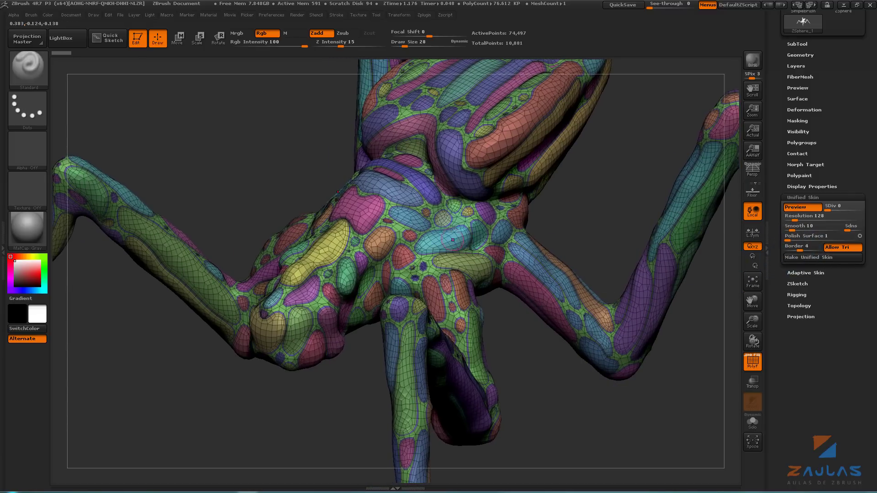
left_click(555, 222)
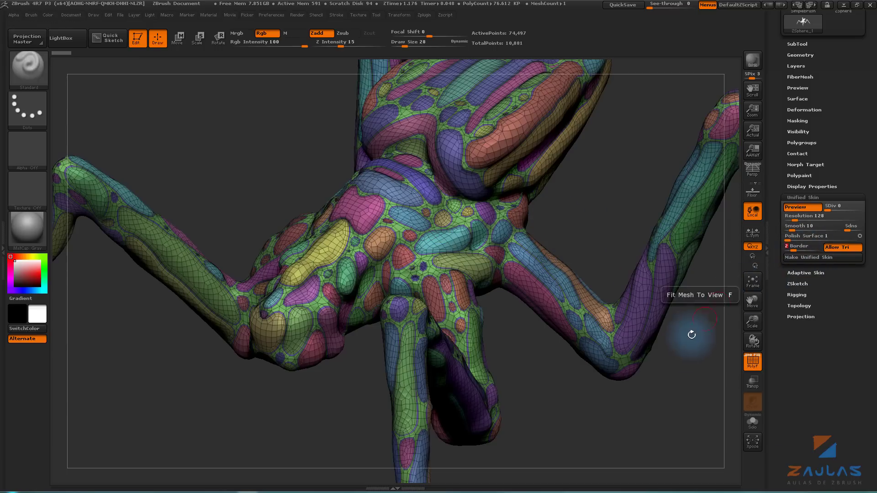
key("a")
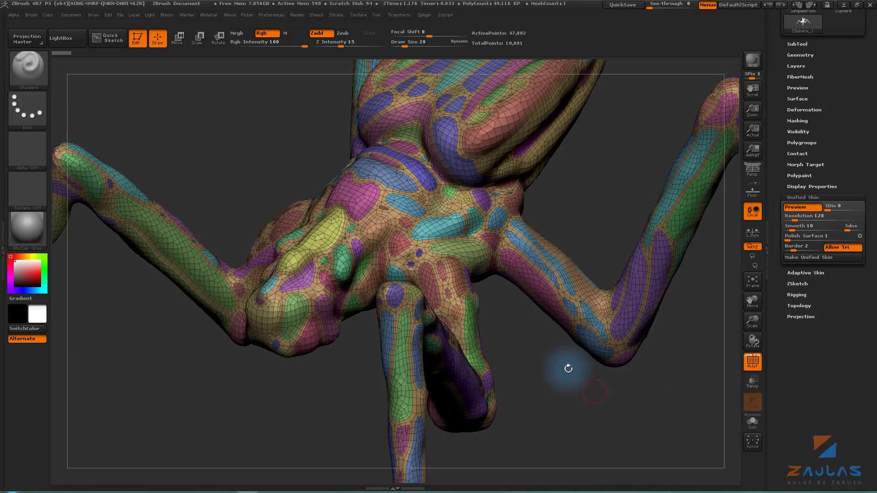
mouse_move(619, 387)
left_mouse_down()
mouse_move(646, 407)
mouse_move(583, 387)
mouse_move(638, 410)
mouse_move(466, 382)
mouse_move(577, 405)
mouse_move(553, 374)
mouse_move(605, 348)
left_mouse_up()
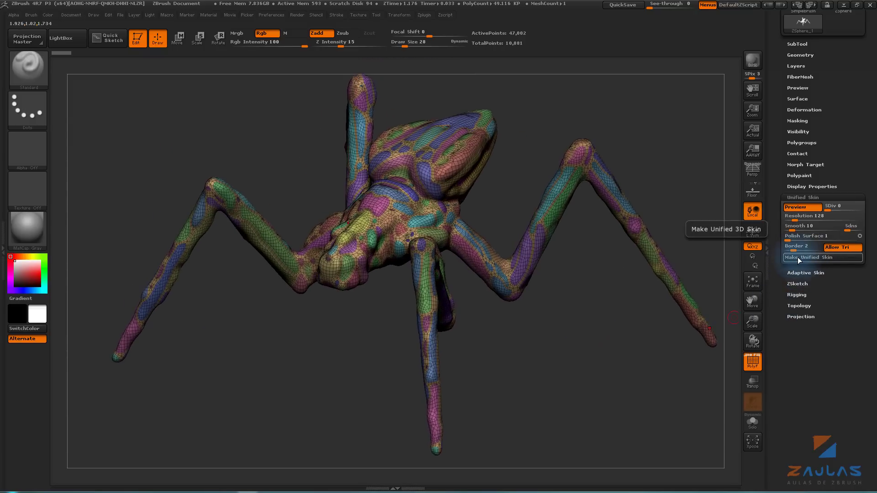
Make the generated skin mesh Skin_ZSphere_1 the active tool.
left_click(811, 258)
mouse_move(842, 167)
left_mouse_down()
mouse_move(833, 280)
mouse_move(832, 272)
left_mouse_up()
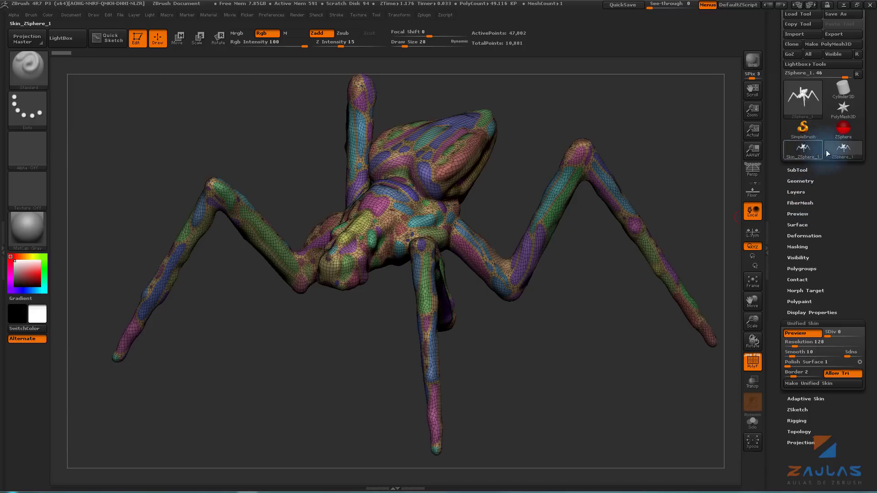
left_click_drag(831, 194, 830, 241)
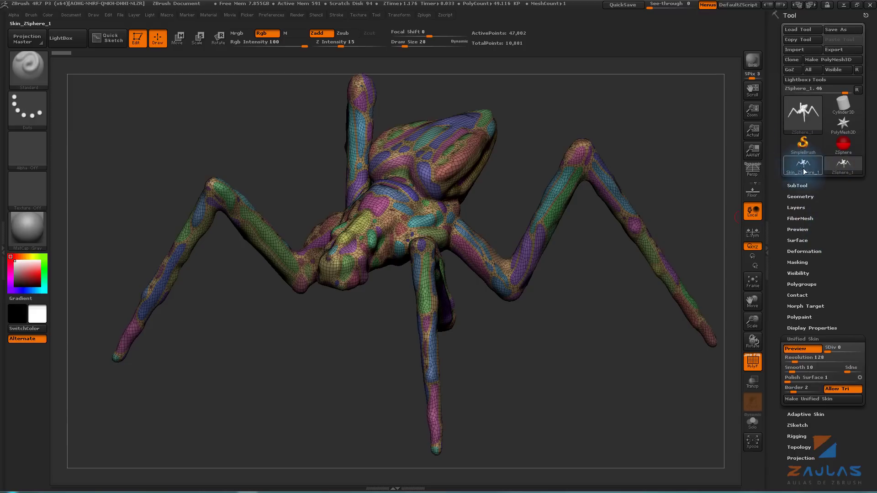
mouse_move(844, 150)
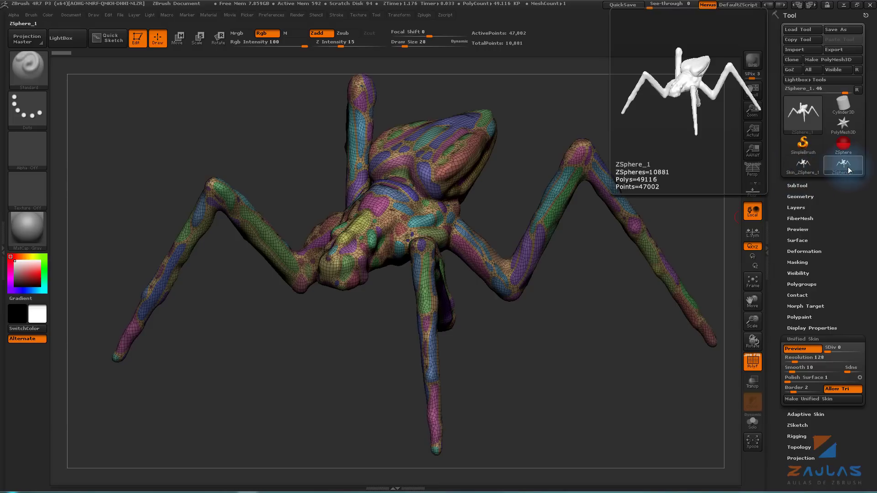
key("a")
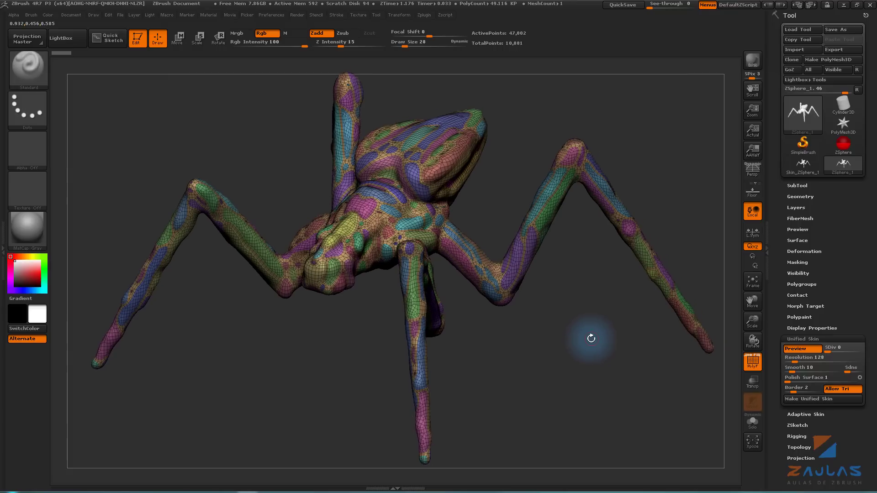
left_click(806, 172)
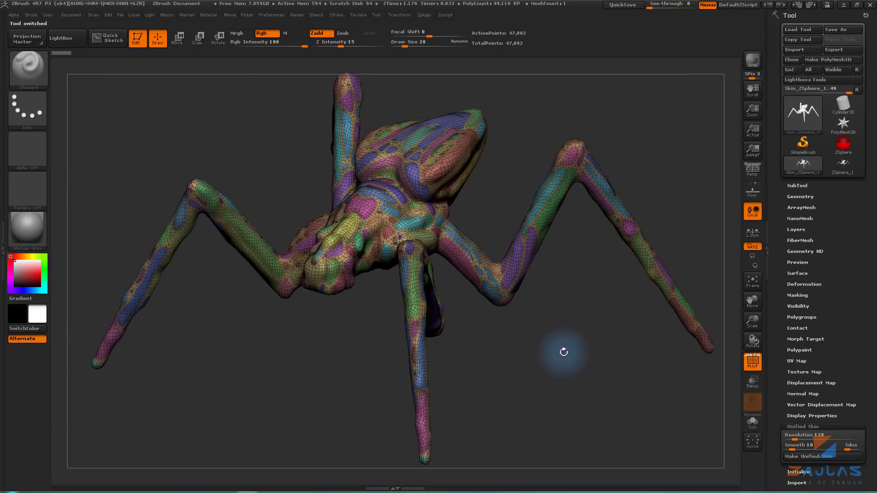
Orbit and zoom to inspect the skin mesh, ending on the head's underside.
mouse_move(564, 352)
left_mouse_down()
mouse_move(543, 353)
mouse_move(597, 355)
mouse_move(596, 333)
left_mouse_up()
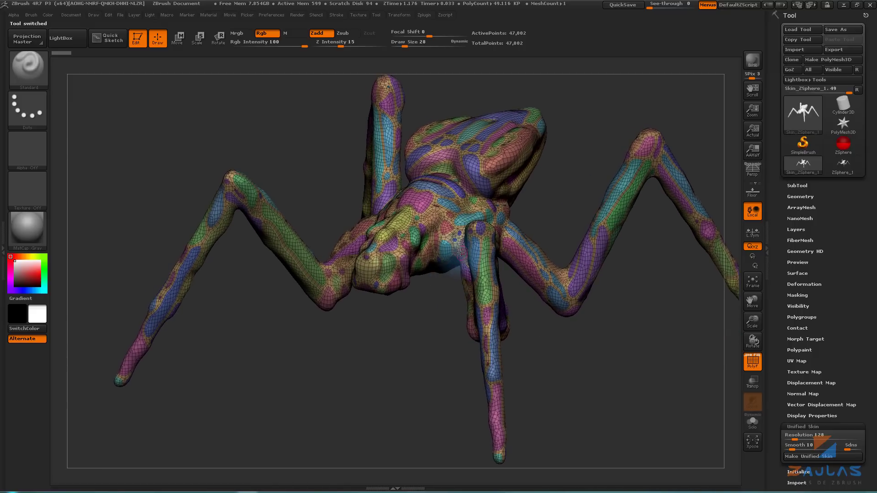
mouse_move(398, 348)
left_mouse_down("alt")
mouse_move(635, 353)
mouse_move(556, 364)
mouse_move(579, 384)
mouse_move(511, 384)
left_mouse_up("alt")
mouse_move(542, 358)
left_mouse_down("alt")
mouse_move(574, 398)
mouse_move(563, 377)
mouse_move(580, 384)
mouse_move(480, 400)
mouse_move(427, 365)
mouse_move(660, 349)
mouse_move(635, 371)
mouse_move(605, 355)
mouse_move(631, 402)
left_mouse_up("alt")
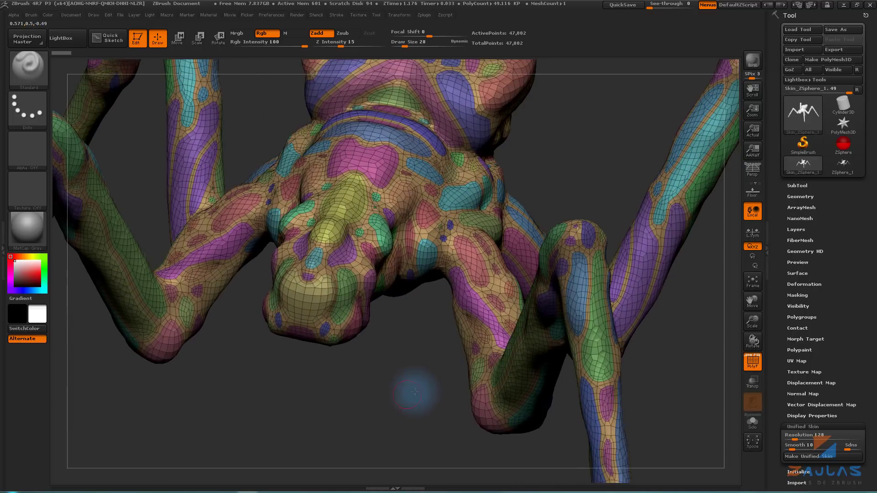
mouse_move(412, 392)
left_mouse_down()
mouse_move(495, 391)
mouse_move(512, 426)
mouse_move(519, 401)
mouse_move(487, 378)
left_mouse_up()
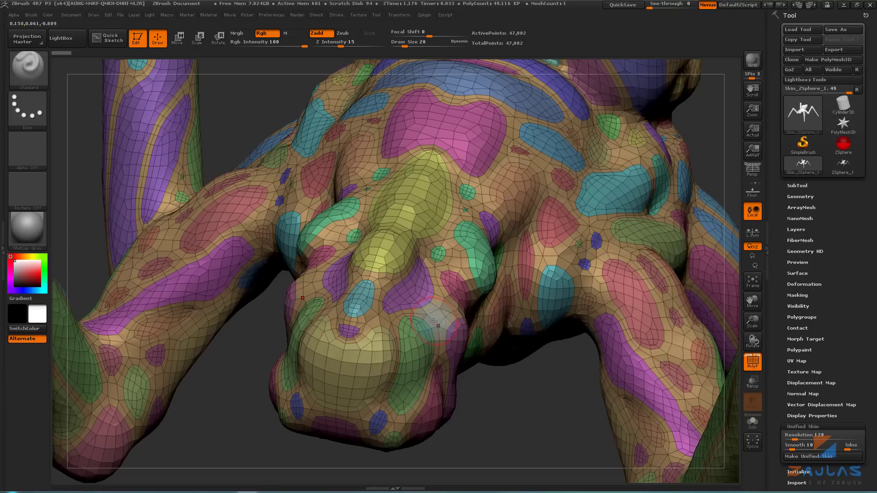
Select the ZModeler brush and set its polygon action to Extrude with Polygroup All target.
key("b")
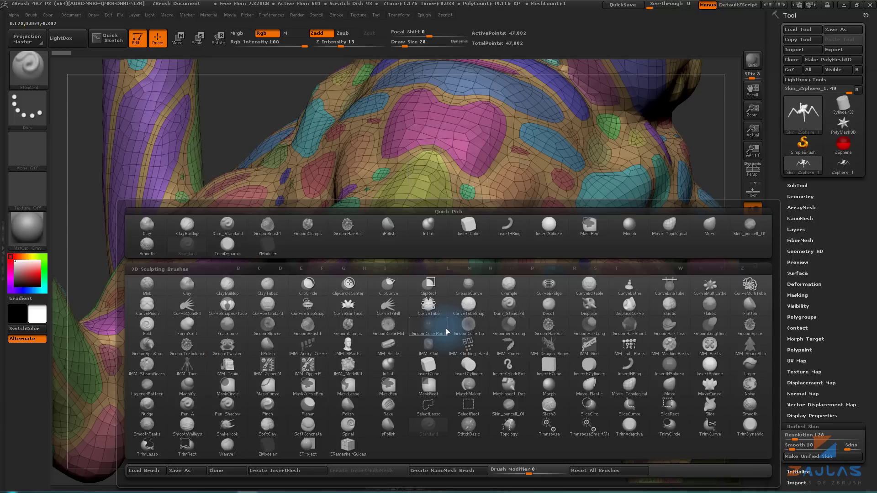
left_click(260, 452)
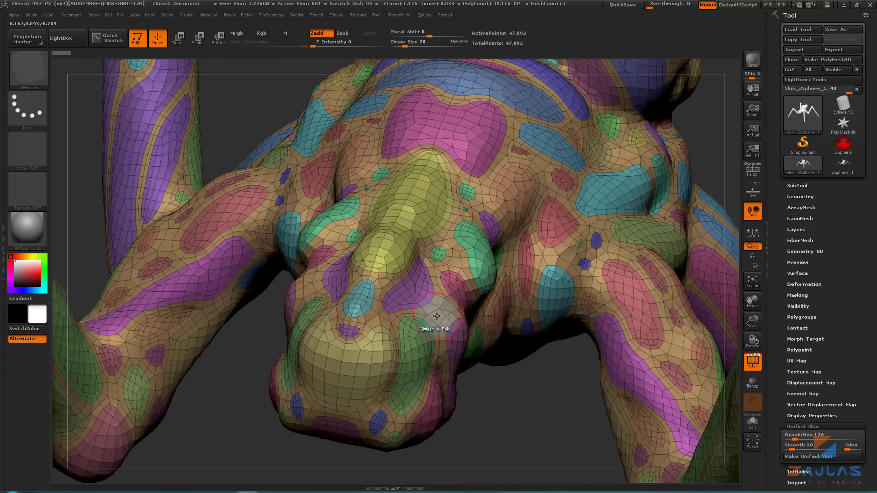
key("space")
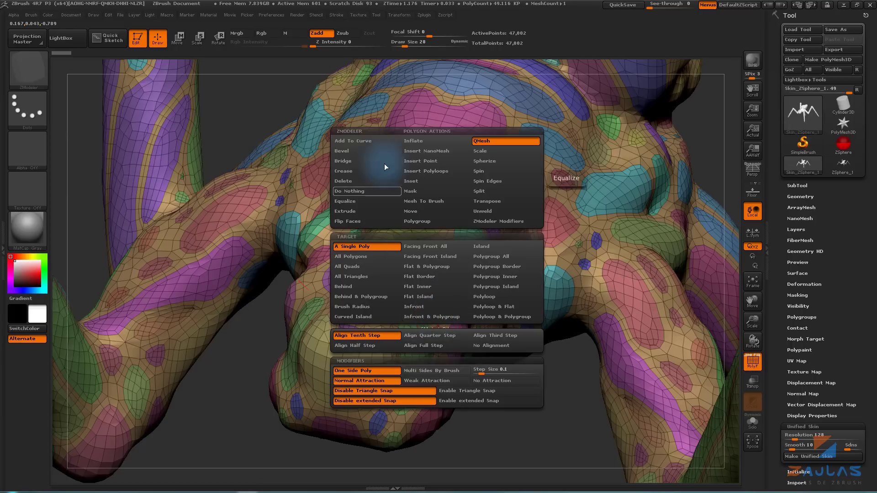
left_click(356, 212)
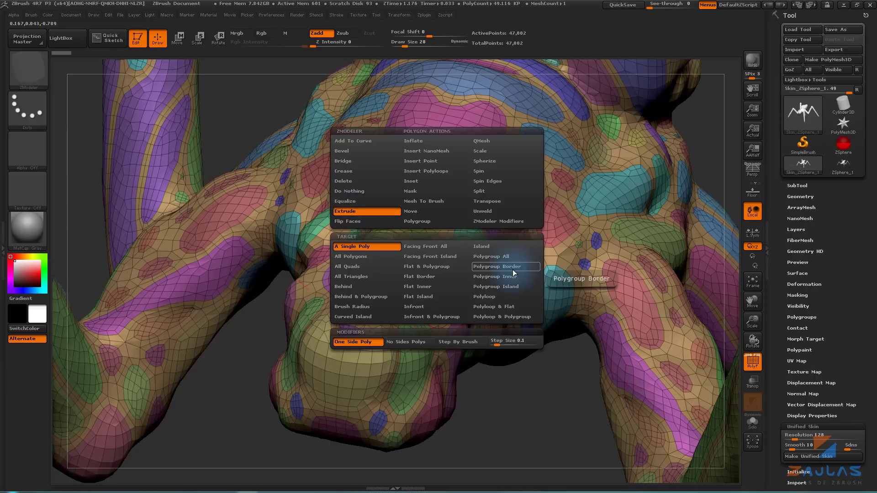
left_click(498, 257)
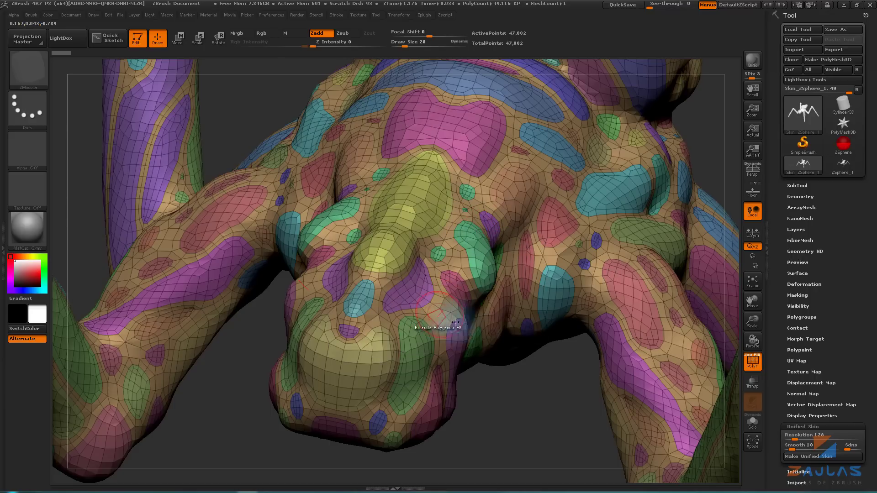
Extrude every polygroup patch into thin raised plates, then hide the polygroup colours.
left_click_drag(552, 406, 562, 421)
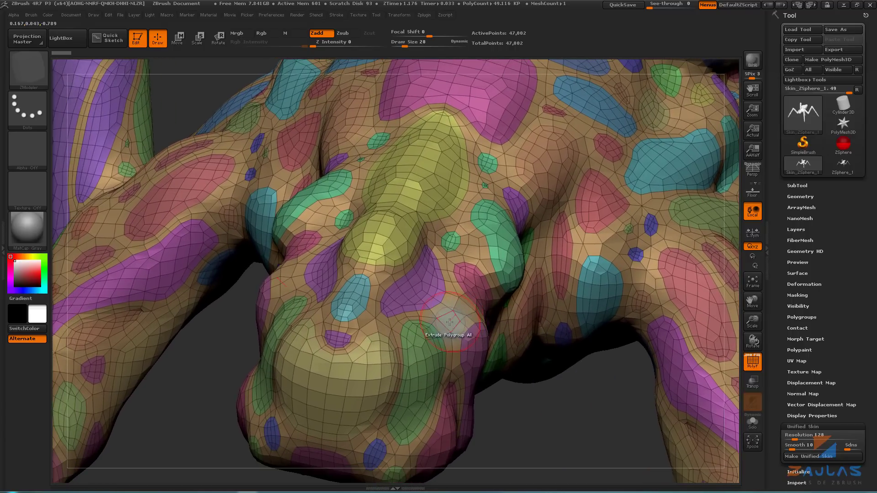
left_click_drag(449, 322, 447, 323)
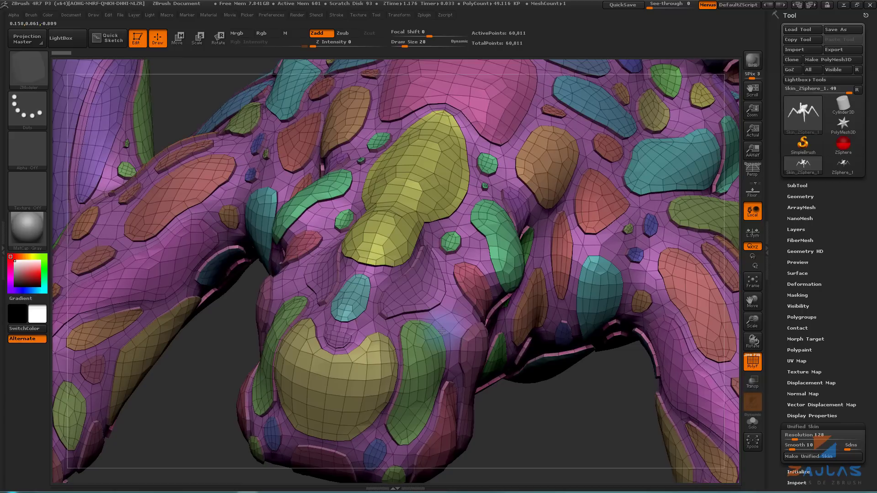
left_click_drag(441, 331, 430, 342)
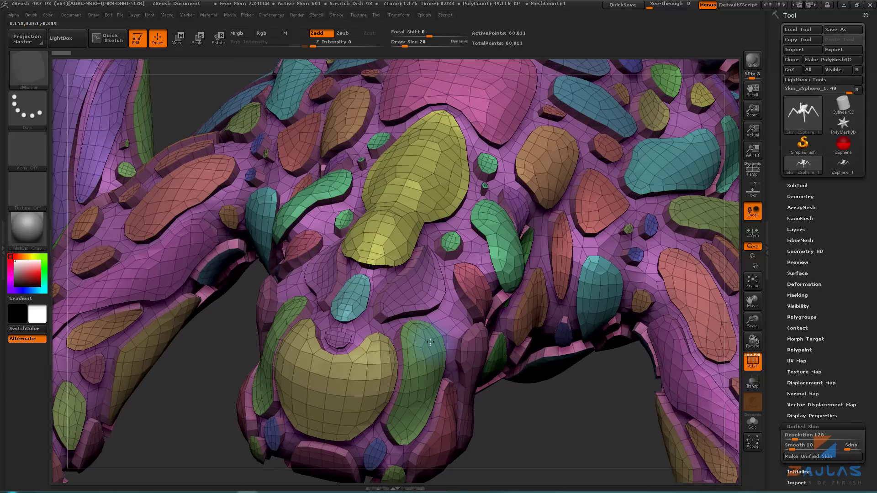
left_click_drag(432, 340, 442, 335)
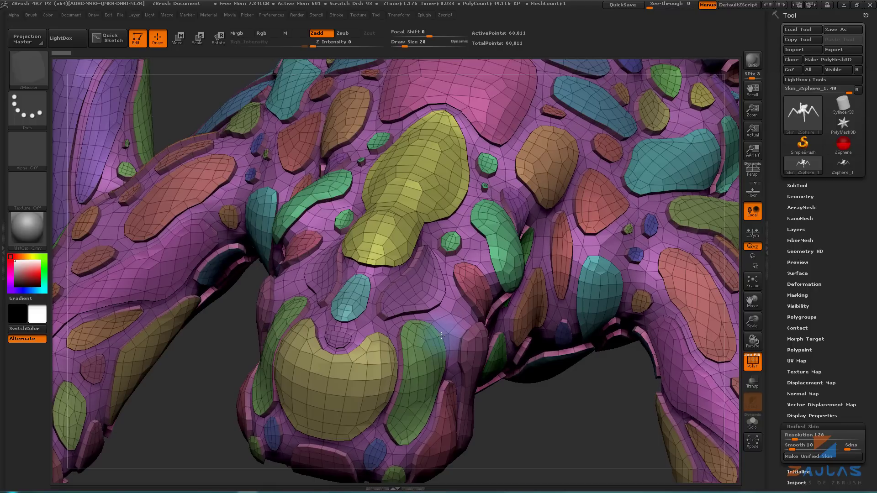
left_click_drag(525, 361, 525, 366)
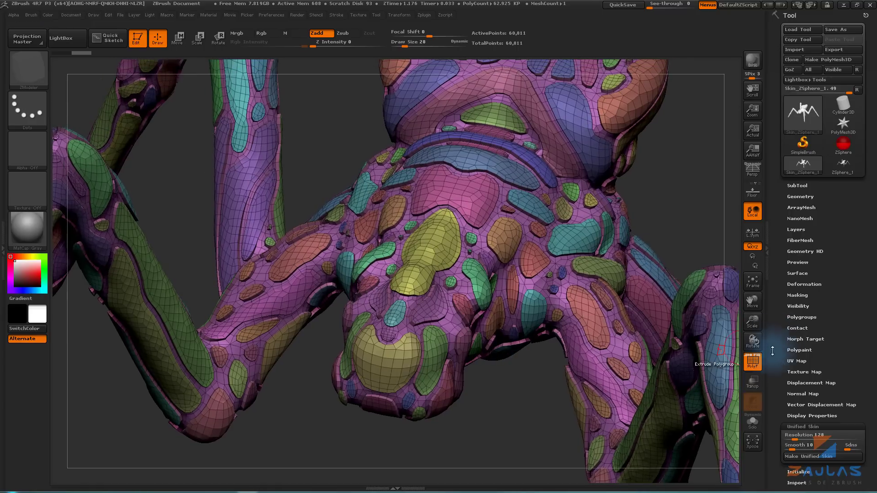
left_click(753, 363)
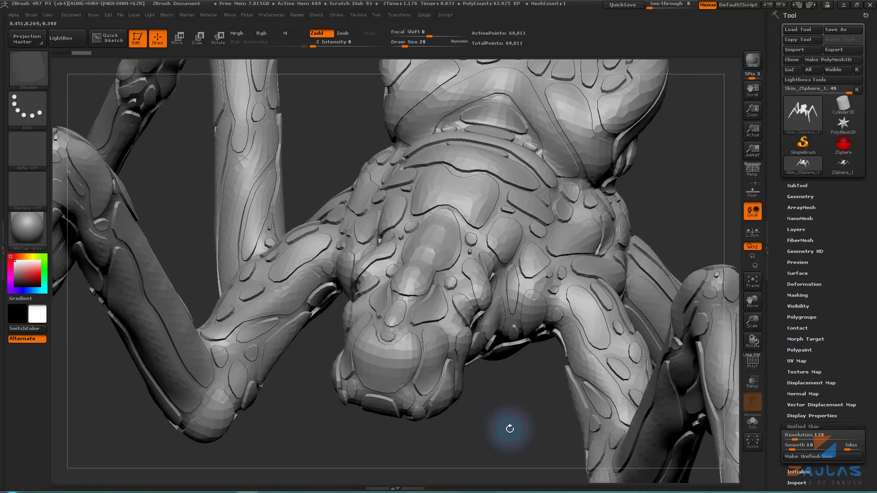
Turn on perspective and the floor grid, orbiting the spider to a raised front view.
mouse_move(475, 398)
left_mouse_down()
mouse_move(589, 201)
mouse_move(500, 183)
left_mouse_up()
mouse_move(683, 219)
left_mouse_down()
mouse_move(670, 190)
mouse_move(560, 388)
mouse_move(578, 411)
mouse_move(631, 384)
mouse_move(562, 368)
mouse_move(602, 403)
mouse_move(613, 427)
mouse_move(662, 387)
mouse_move(626, 325)
mouse_move(631, 366)
mouse_move(605, 360)
mouse_move(649, 360)
mouse_move(594, 388)
mouse_move(646, 385)
mouse_move(640, 372)
mouse_move(581, 409)
mouse_move(580, 395)
mouse_move(587, 385)
mouse_move(613, 394)
mouse_move(591, 405)
mouse_move(643, 385)
mouse_move(652, 348)
mouse_move(650, 391)
mouse_move(611, 407)
mouse_move(637, 411)
mouse_move(610, 420)
mouse_move(622, 411)
left_mouse_up()
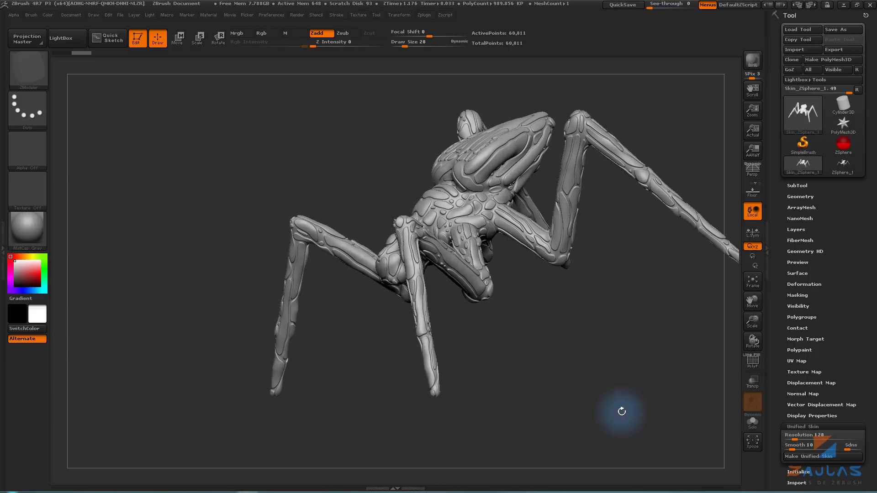
mouse_move(614, 377)
left_mouse_down()
mouse_move(605, 388)
mouse_move(623, 386)
mouse_move(605, 368)
mouse_move(587, 373)
mouse_move(614, 379)
left_mouse_up()
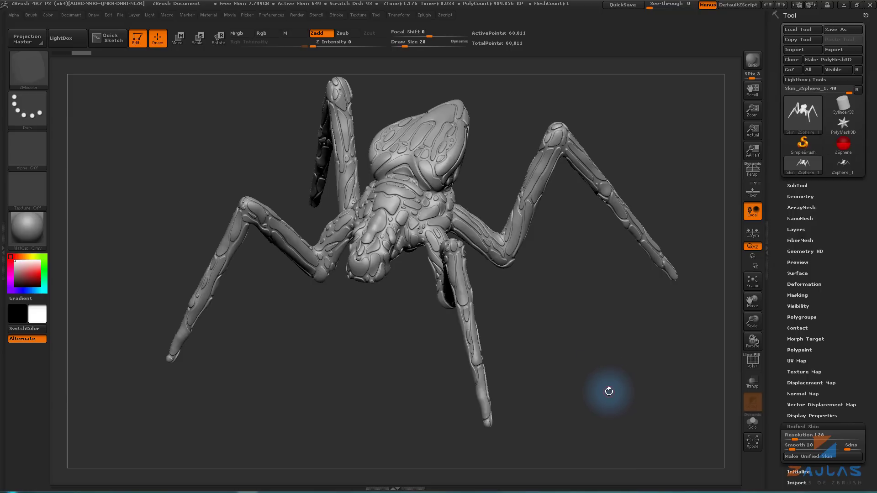
mouse_move(607, 381)
left_mouse_down()
mouse_move(619, 374)
mouse_move(630, 402)
mouse_move(648, 392)
mouse_move(595, 384)
left_mouse_up()
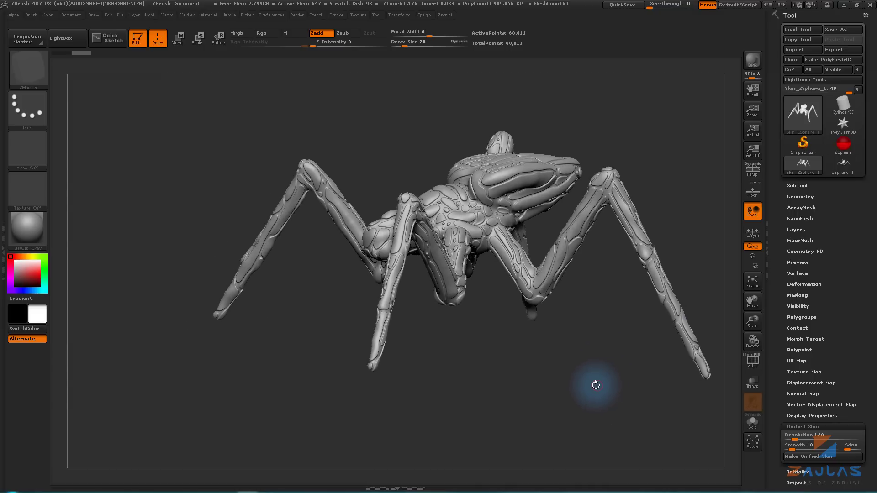
left_click(753, 171)
left_click_drag(574, 384, 720, 209)
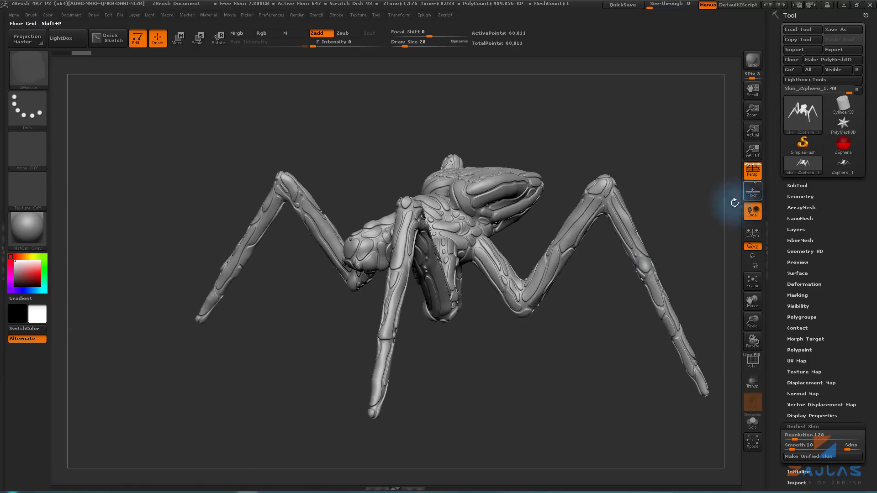
left_click(753, 191)
mouse_move(577, 359)
left_mouse_down()
mouse_move(577, 382)
mouse_move(564, 382)
mouse_move(731, 198)
left_mouse_up()
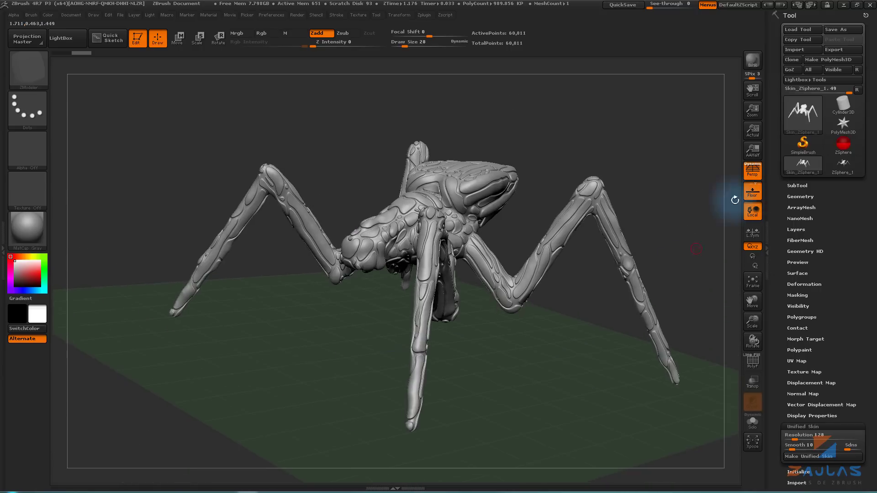
mouse_move(593, 376)
left_mouse_down()
mouse_move(592, 364)
mouse_move(613, 358)
mouse_move(539, 405)
mouse_move(568, 405)
mouse_move(572, 395)
mouse_move(429, 379)
mouse_move(495, 372)
mouse_move(513, 400)
mouse_move(443, 415)
mouse_move(462, 411)
mouse_move(446, 407)
left_mouse_up()
Use the InsertSphere brush to add a cluster of eye spheres on the head's front.
key("b")
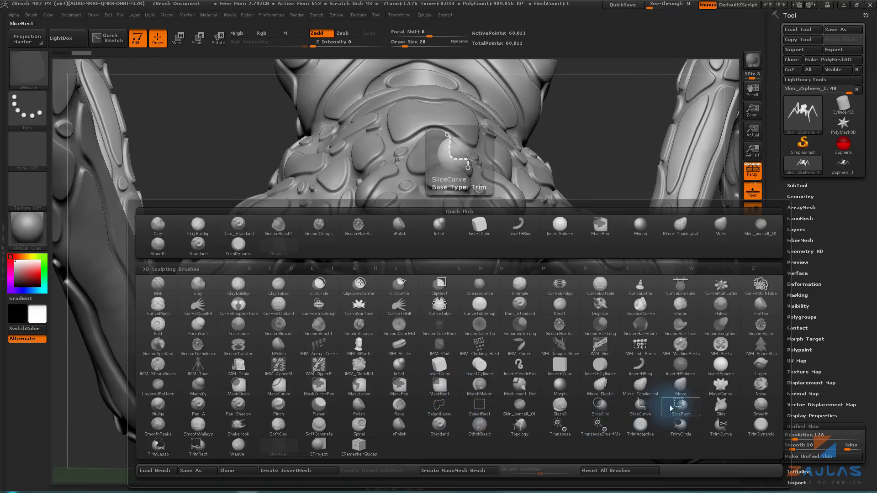
left_click(719, 367)
left_click_drag(497, 406, 478, 246)
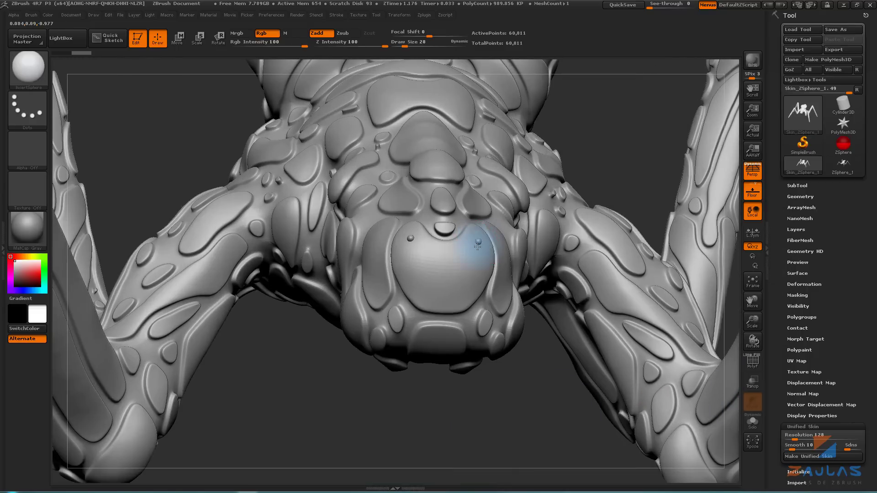
left_click(481, 247)
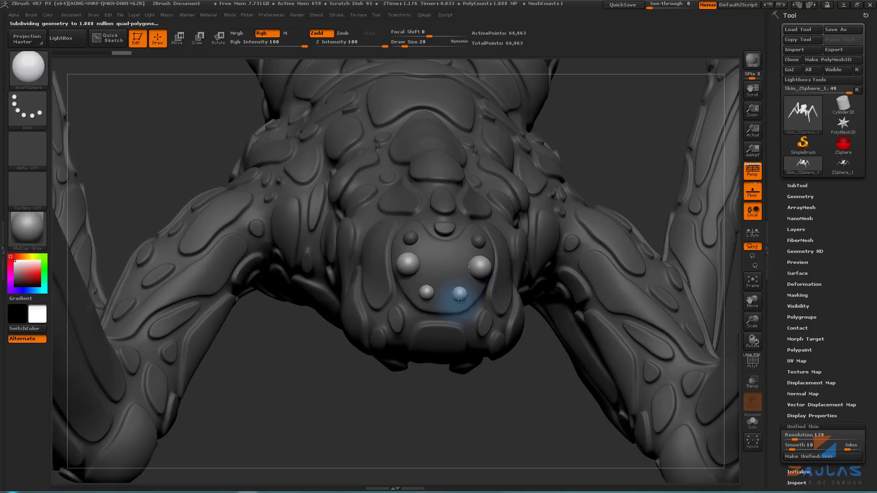
left_click_drag(453, 255, 457, 260)
left_click(460, 255)
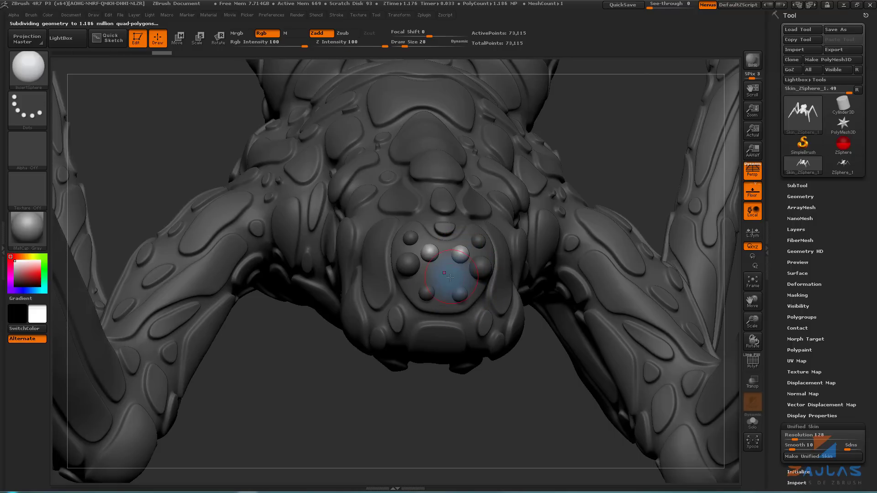
mouse_move(500, 284)
left_mouse_down()
mouse_move(470, 349)
mouse_move(544, 430)
mouse_move(470, 380)
mouse_move(555, 383)
mouse_move(554, 391)
mouse_move(569, 372)
mouse_move(663, 324)
left_mouse_up()
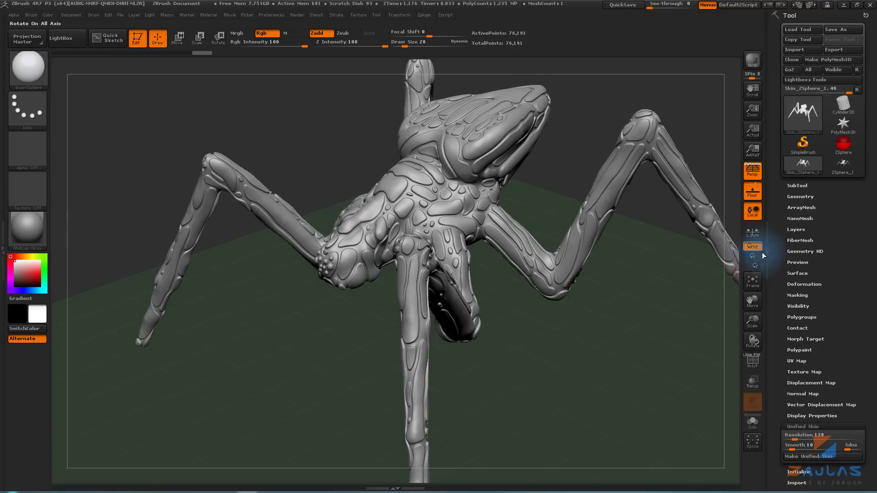
Apply NoiseMaker surface noise at Noise Scale 19.27764 with a reshaped noise curve.
left_click(793, 274)
left_click(799, 282)
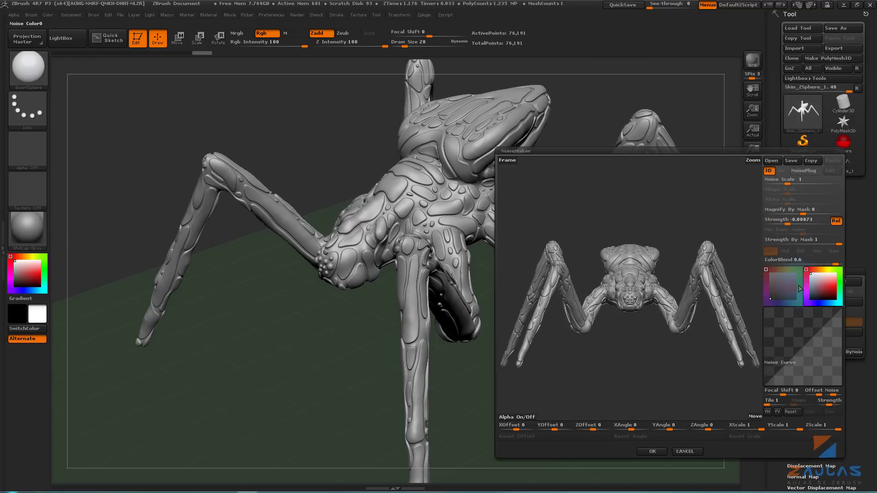
mouse_move(740, 356)
left_mouse_down()
mouse_move(726, 398)
mouse_move(743, 392)
left_mouse_up()
left_click_drag(726, 362, 749, 274, "alt")
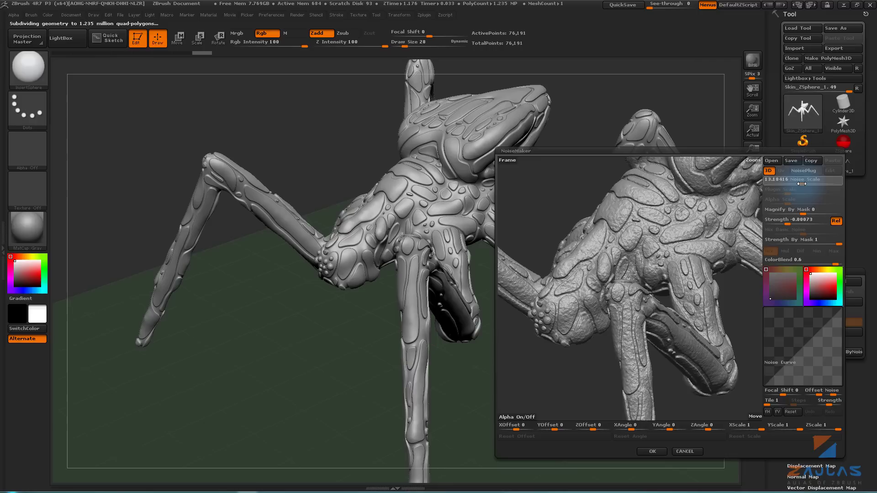
left_click_drag(796, 183, 824, 186)
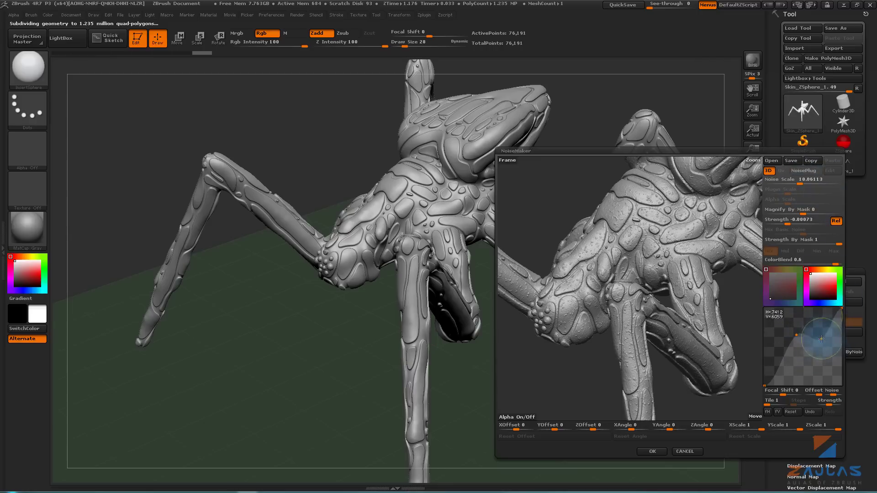
left_click_drag(800, 183, 805, 183)
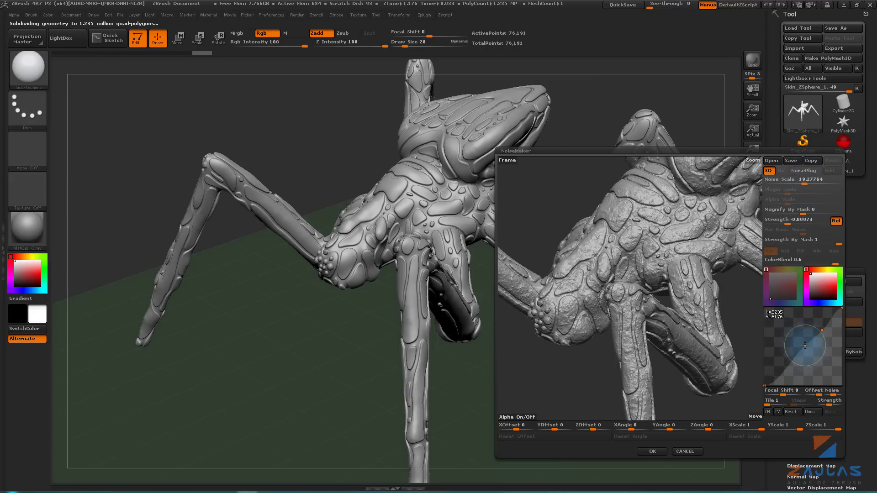
mouse_move(805, 345)
left_mouse_down()
mouse_move(803, 353)
mouse_move(827, 347)
left_mouse_up()
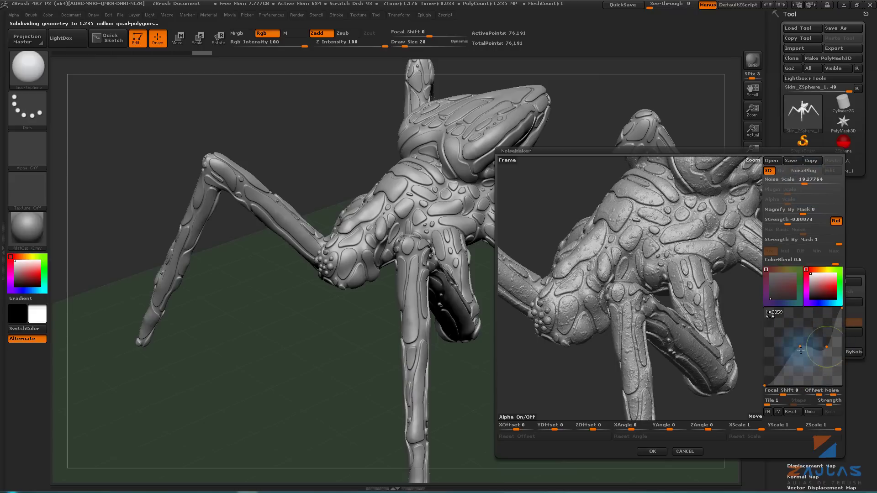
left_click(653, 451)
mouse_move(636, 349)
left_mouse_down()
mouse_move(628, 403)
mouse_move(652, 392)
mouse_move(589, 402)
mouse_move(663, 389)
mouse_move(665, 407)
mouse_move(674, 386)
mouse_move(627, 366)
mouse_move(617, 379)
mouse_move(627, 358)
mouse_move(654, 374)
mouse_move(592, 364)
mouse_move(600, 378)
mouse_move(605, 319)
left_mouse_up()
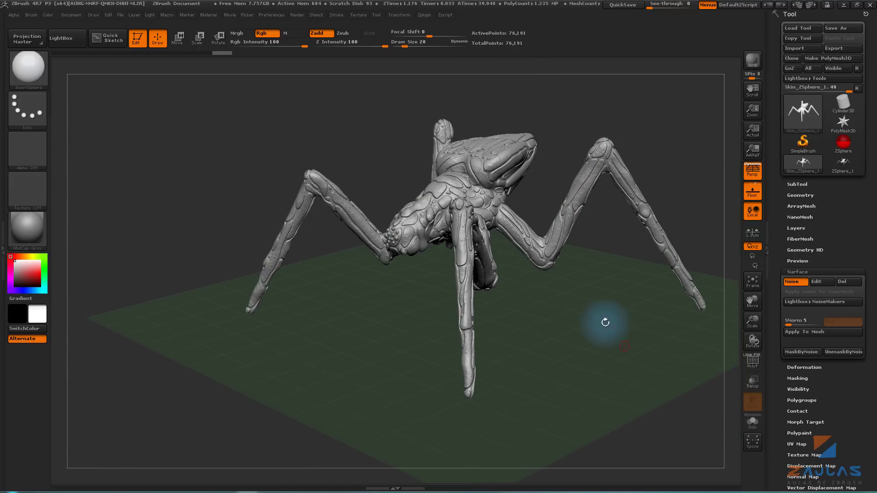
left_click(298, 16)
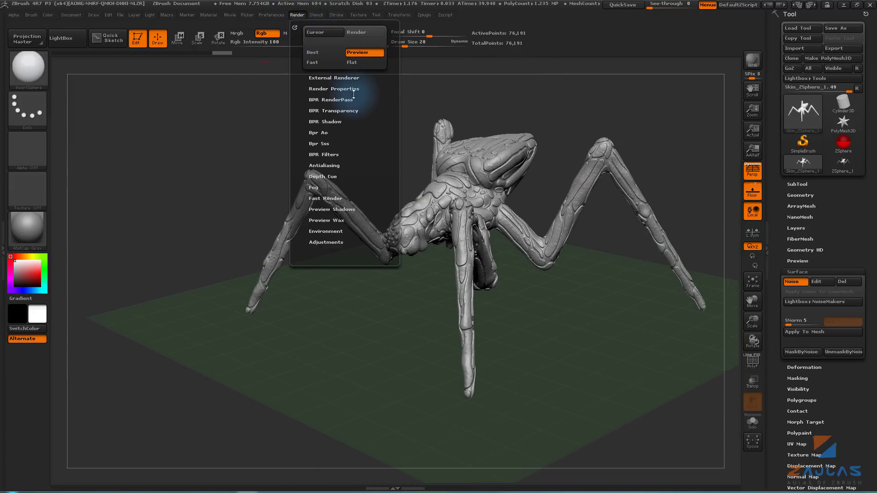
Review the Render Properties and Light settings, then BPR render the spider.
left_click(339, 69)
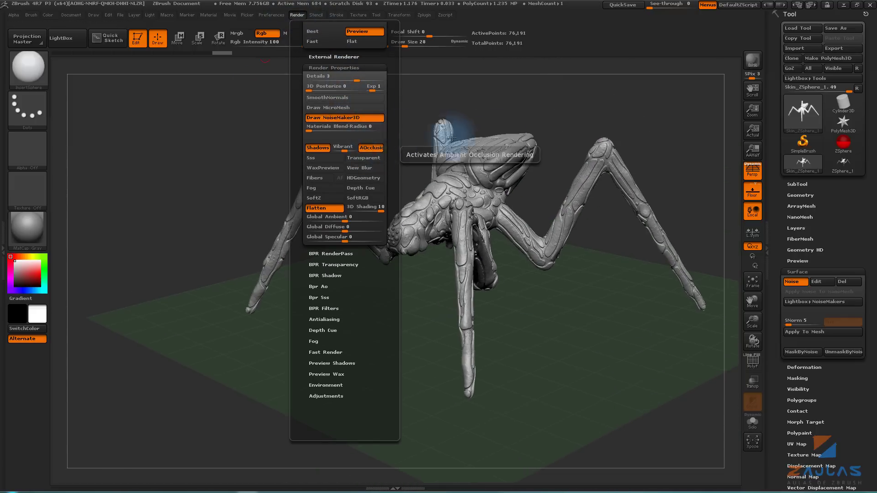
left_click_drag(411, 149, 558, 147)
left_click(153, 16)
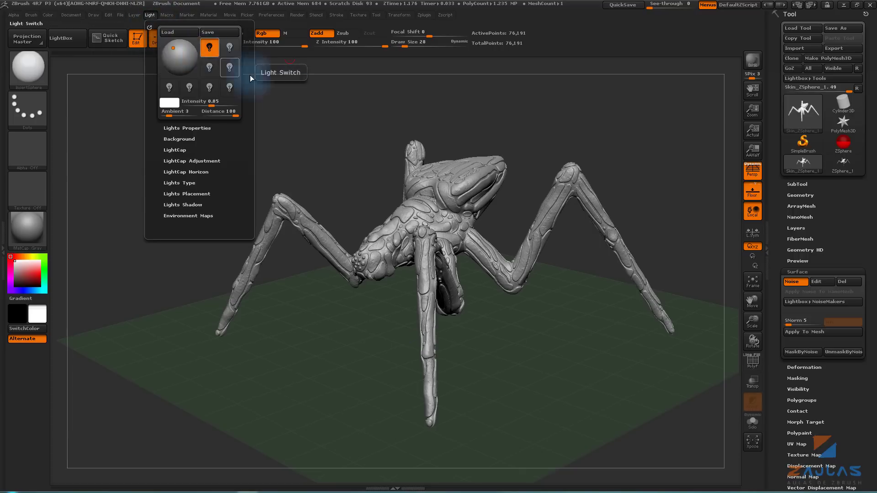
left_click_drag(619, 114, 617, 123)
left_click(753, 61)
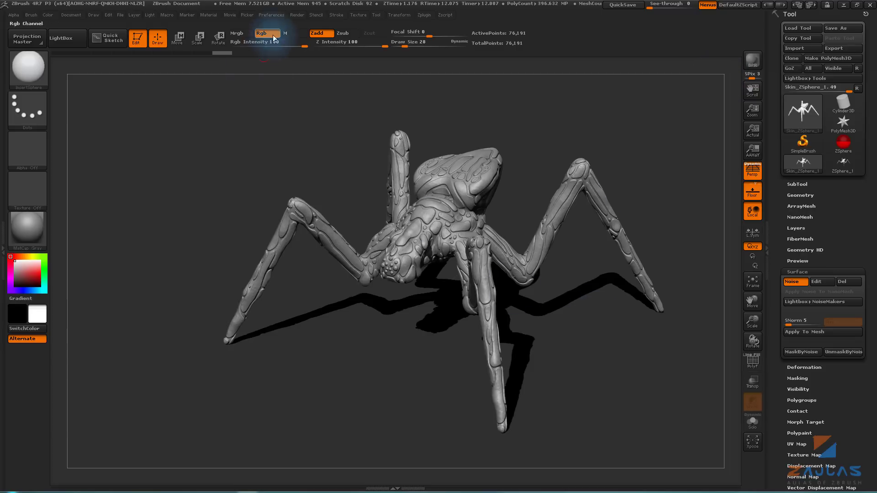
Review the BPR shadow settings, then orbit to a low front view showing the floor grid.
left_click(298, 16)
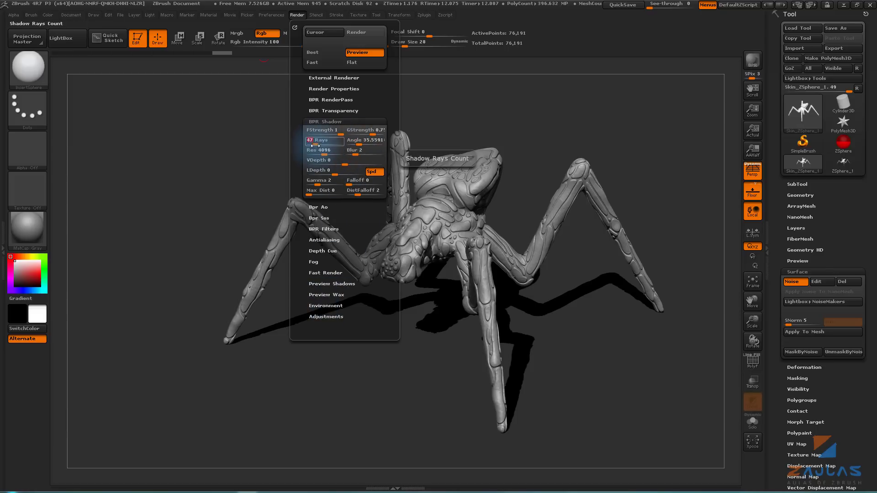
mouse_move(626, 190)
left_mouse_down()
mouse_move(631, 88)
mouse_move(642, 106)
mouse_move(676, 101)
mouse_move(676, 114)
mouse_move(714, 75)
left_mouse_up()
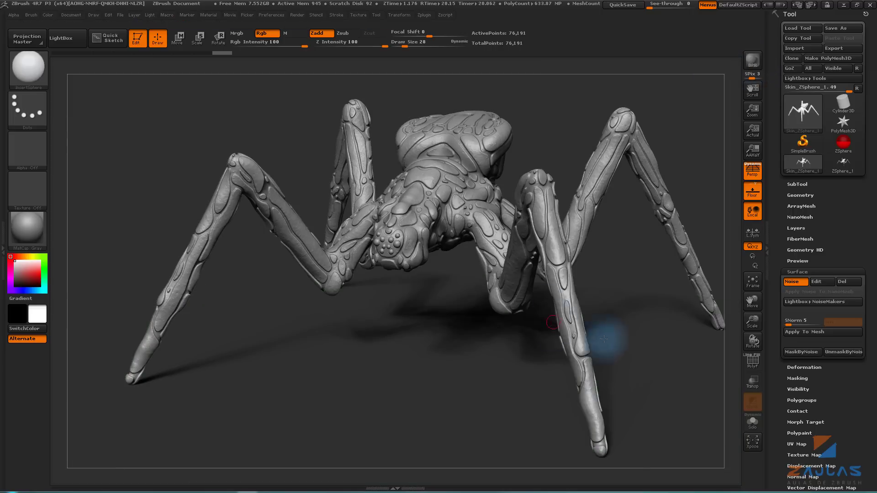
mouse_move(678, 366)
left_mouse_down()
mouse_move(658, 364)
mouse_move(677, 378)
mouse_move(662, 364)
left_mouse_up()
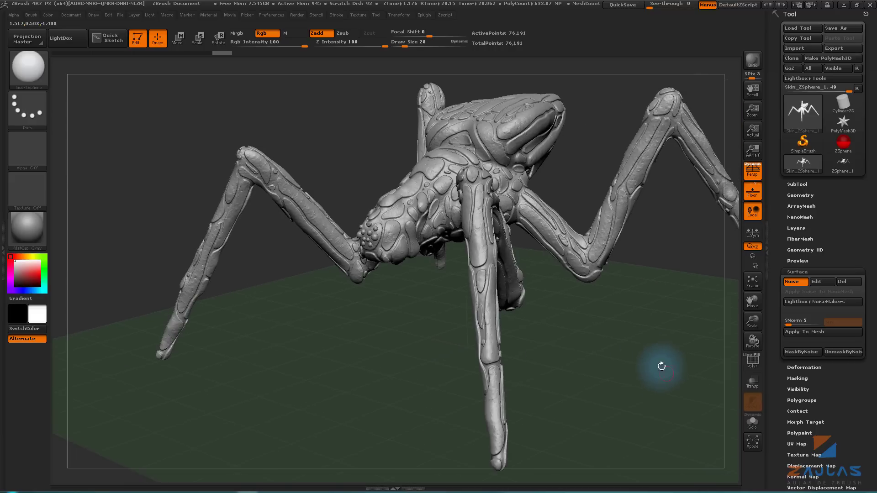
Run a quick test BPR render, then dock the Material palette in the left tray.
left_click(93, 15)
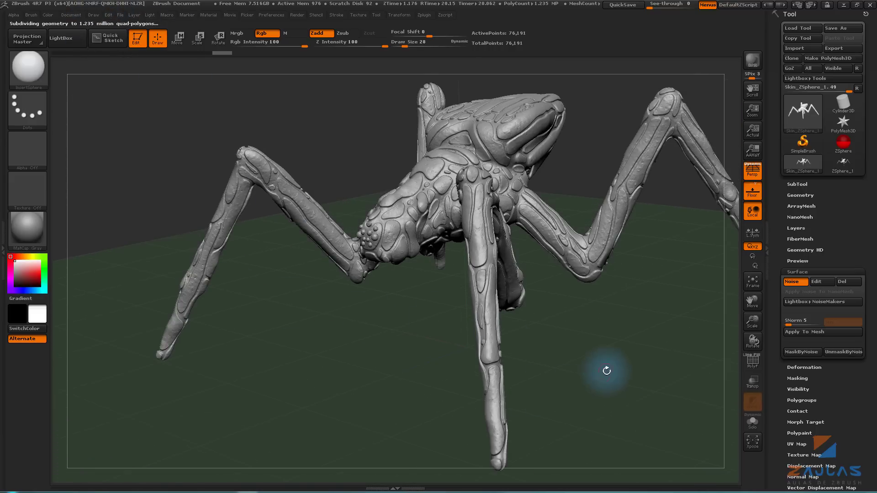
mouse_move(605, 368)
left_mouse_down()
mouse_move(633, 369)
mouse_move(617, 356)
mouse_move(635, 347)
left_mouse_up()
left_click(748, 65)
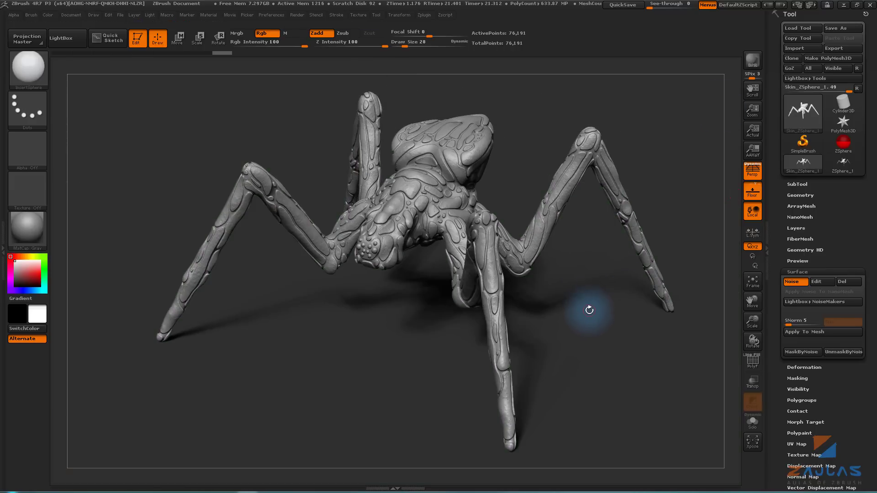
mouse_move(611, 358)
left_mouse_down()
mouse_move(594, 347)
mouse_move(588, 366)
mouse_move(579, 358)
mouse_move(584, 372)
mouse_move(612, 368)
mouse_move(562, 378)
mouse_move(588, 366)
mouse_move(571, 399)
mouse_move(564, 342)
mouse_move(569, 398)
mouse_move(570, 378)
mouse_move(582, 382)
mouse_move(405, 333)
left_mouse_up()
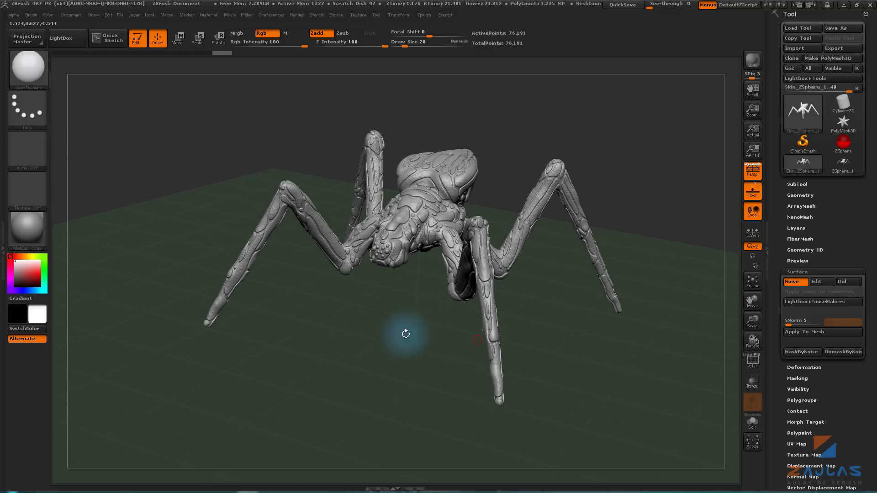
left_click(3, 225)
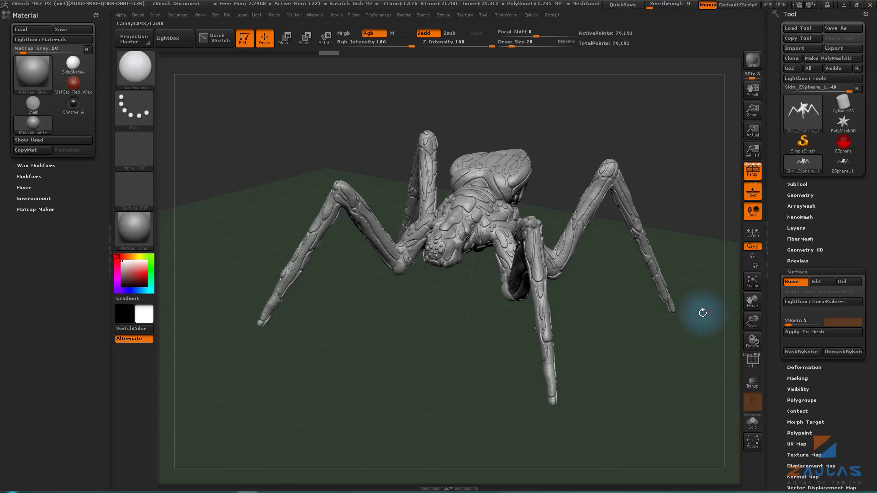
Collapse Tool > Surface and expand the Geometry and Dynamic Subdiv sections.
left_click_drag(679, 358, 669, 353)
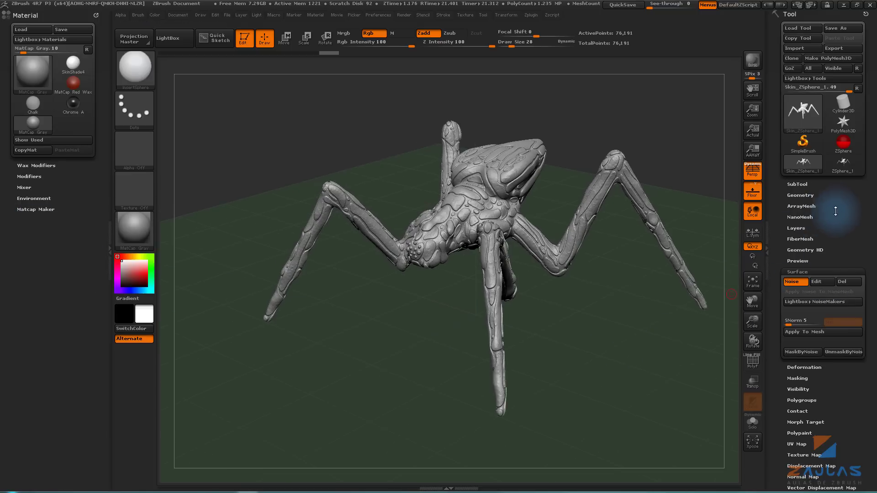
left_click(798, 272)
left_click(801, 195)
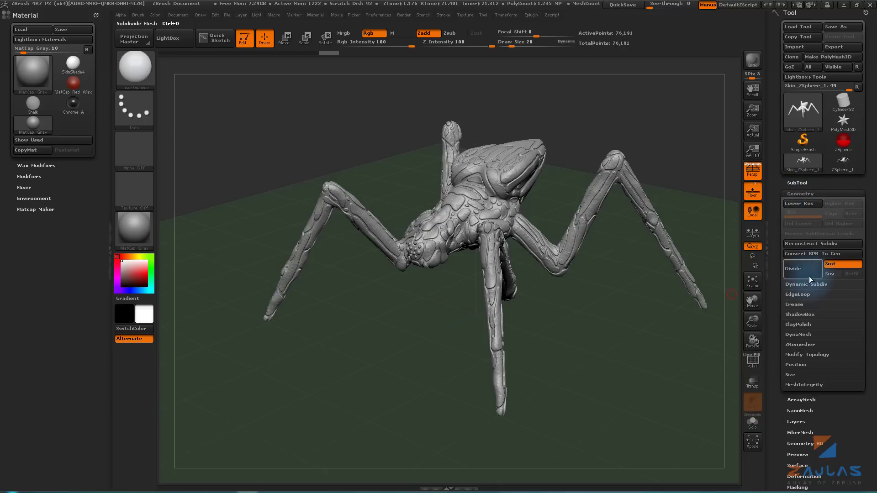
left_click(797, 284)
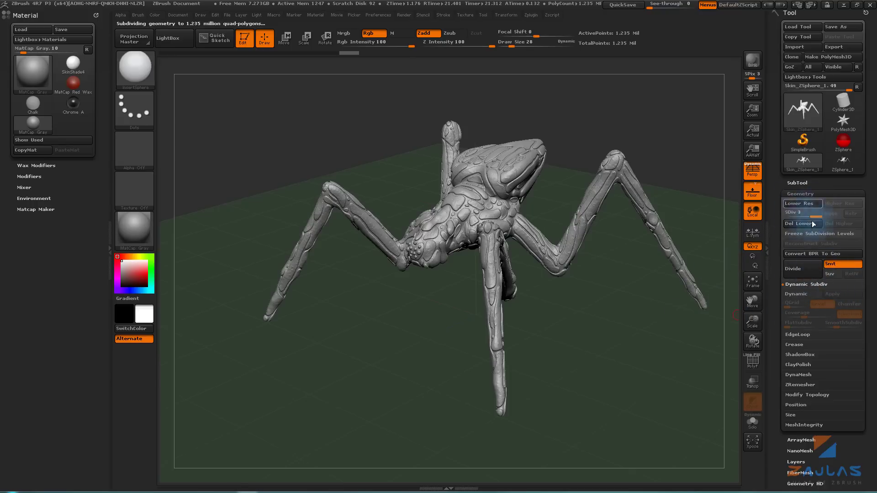
Drop the spider to SDiv 1 and back to 3, toggling PolyF to view polygroups.
mouse_move(660, 319)
left_mouse_down()
mouse_move(675, 339)
mouse_move(653, 323)
mouse_move(695, 368)
mouse_move(724, 366)
mouse_move(709, 288)
mouse_move(731, 243)
left_mouse_up()
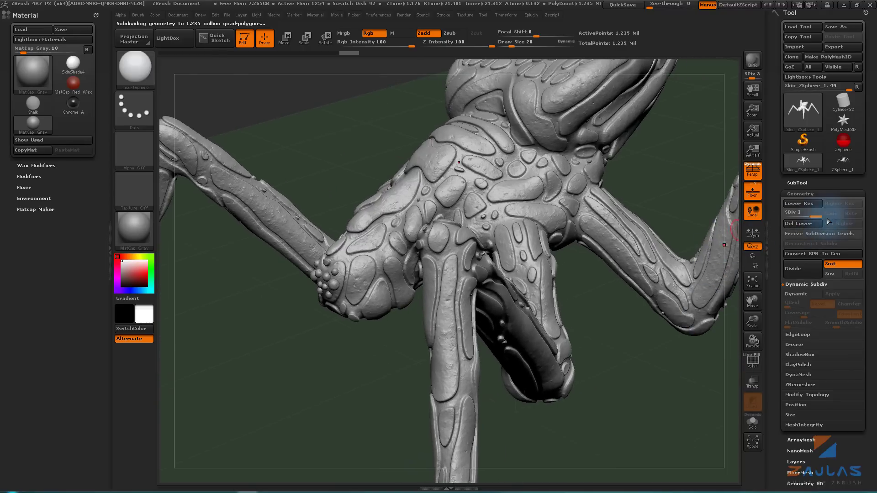
left_click_drag(780, 215, 636, 388)
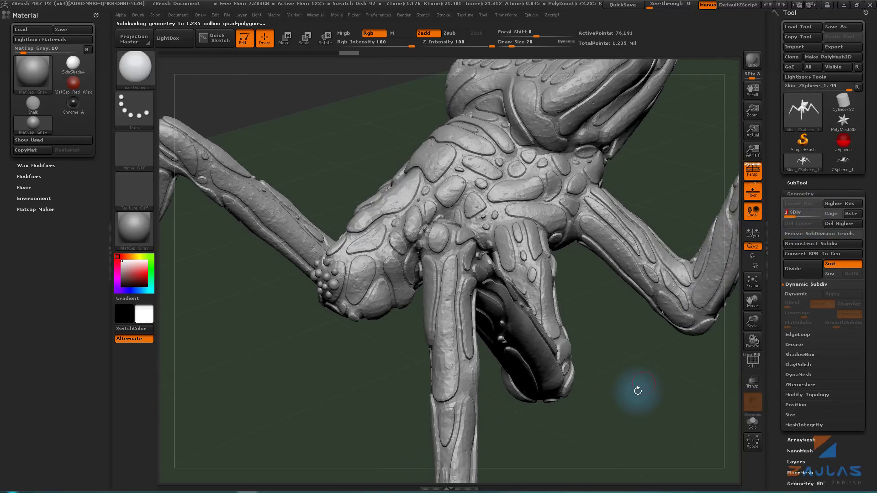
left_click(752, 362)
left_click_drag(816, 213, 817, 212)
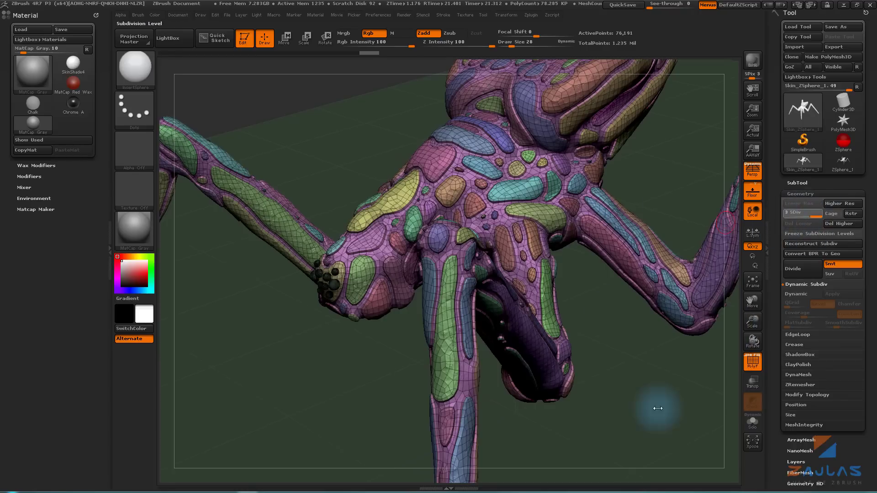
key("f")
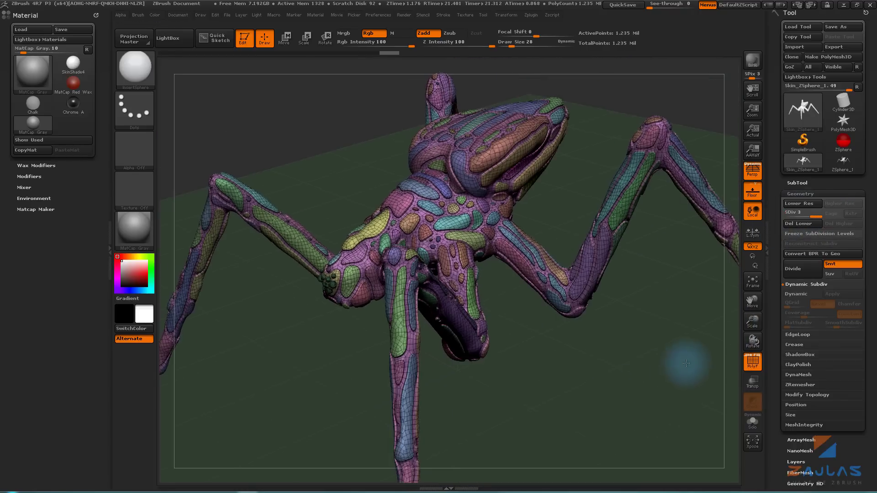
left_click_drag(642, 382, 685, 364)
left_click(752, 362)
mouse_move(623, 377)
left_mouse_down()
mouse_move(626, 391)
mouse_move(615, 400)
left_mouse_up()
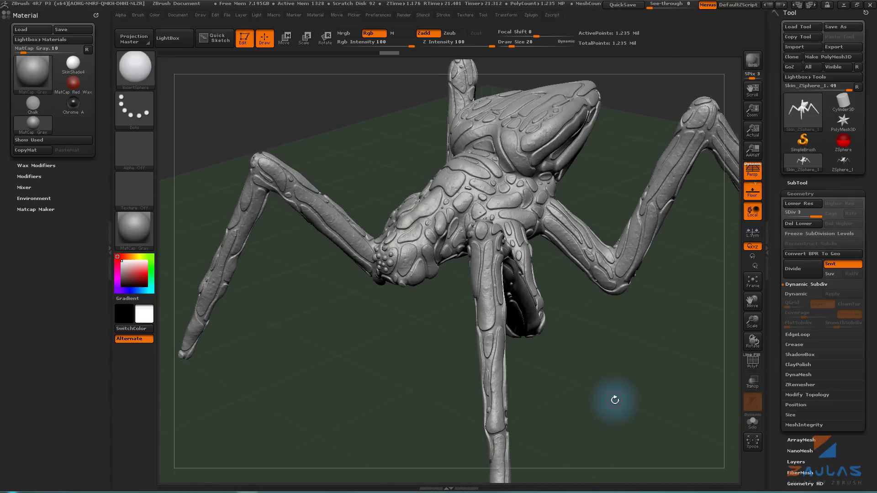
left_click(747, 368)
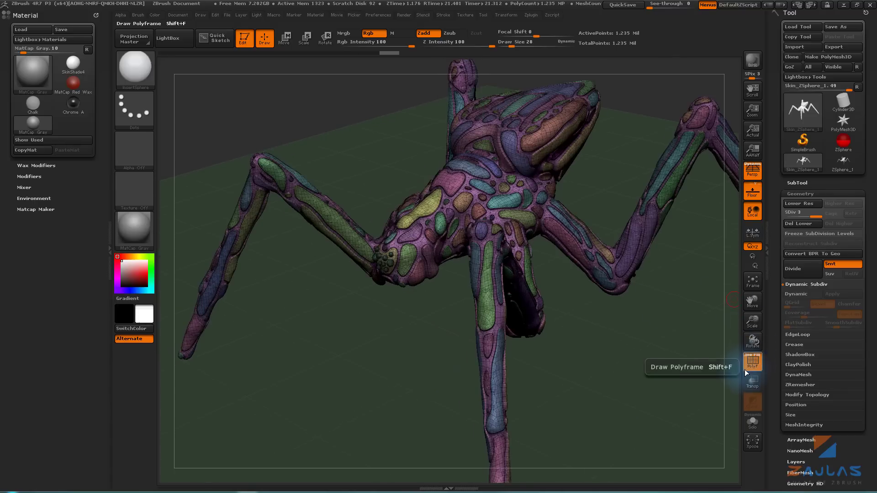
left_click(750, 368)
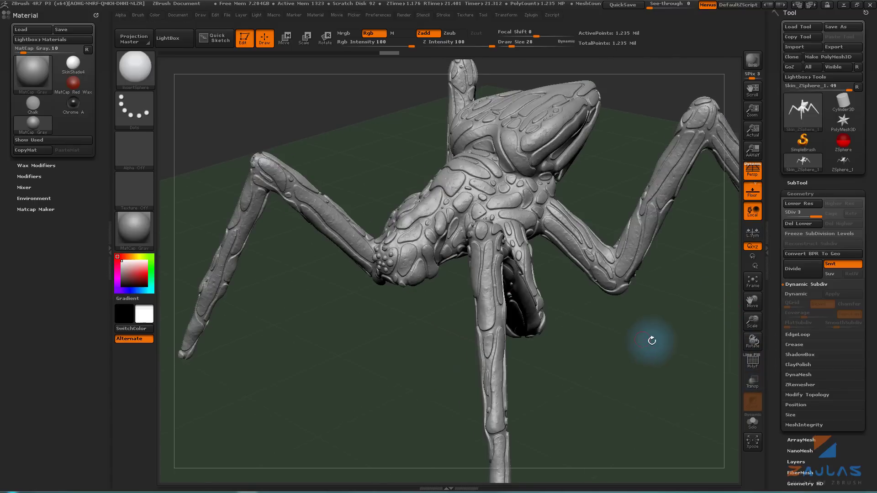
mouse_move(652, 338)
left_mouse_down()
mouse_move(654, 364)
mouse_move(586, 337)
left_mouse_up()
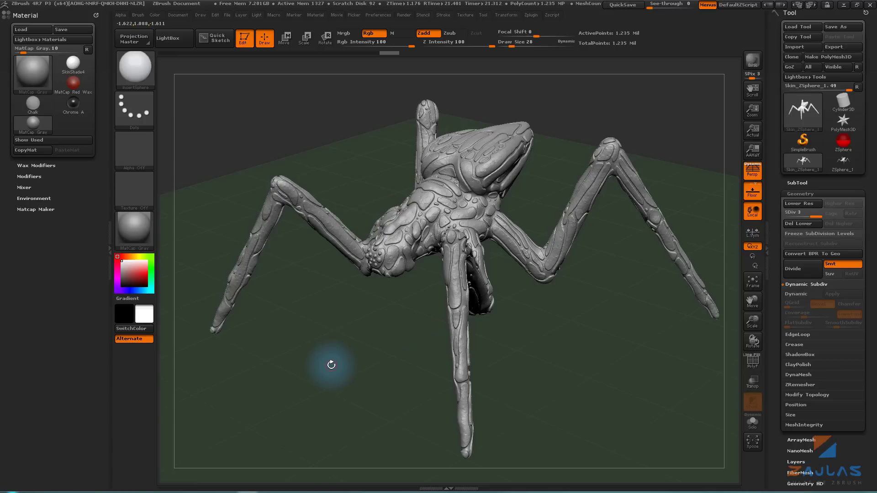
mouse_move(347, 347)
left_mouse_down()
mouse_move(372, 357)
mouse_move(427, 355)
mouse_move(415, 390)
mouse_move(432, 401)
mouse_move(372, 392)
mouse_move(417, 402)
mouse_move(403, 386)
mouse_move(417, 364)
mouse_move(376, 355)
left_mouse_up()
mouse_move(333, 335)
left_mouse_down()
mouse_move(358, 329)
mouse_move(368, 358)
mouse_move(323, 359)
mouse_move(320, 341)
left_mouse_up()
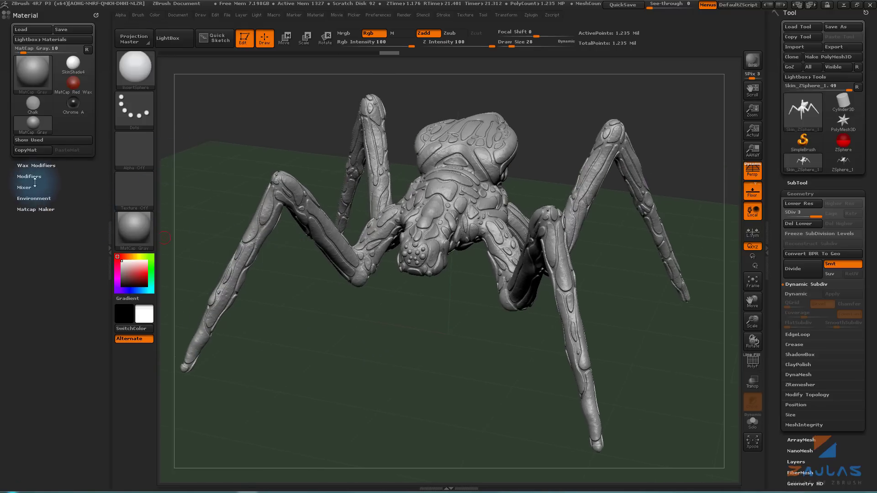
Select the ToyPlastic material and set painting to material only (M).
left_click(33, 72)
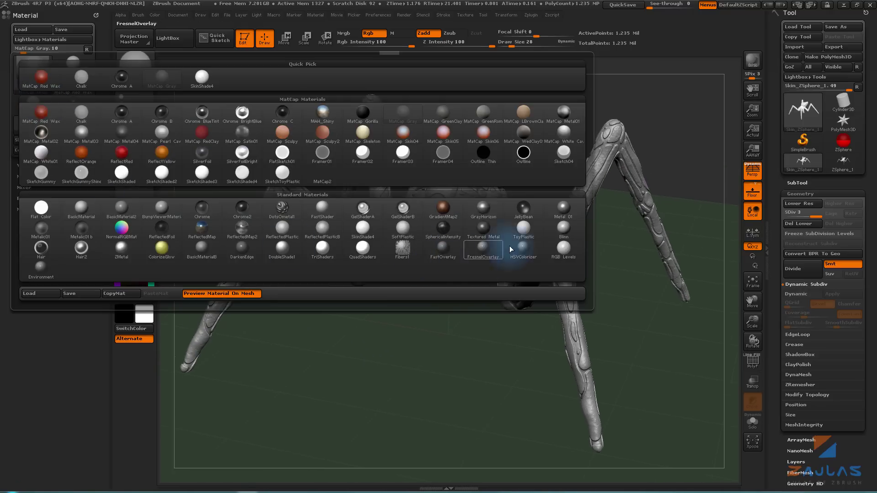
left_click(521, 231)
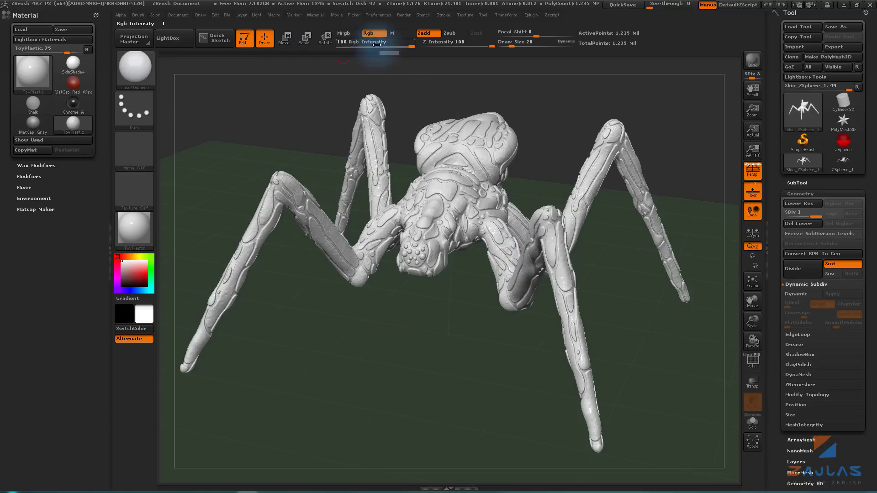
left_click(398, 34)
left_click(154, 14)
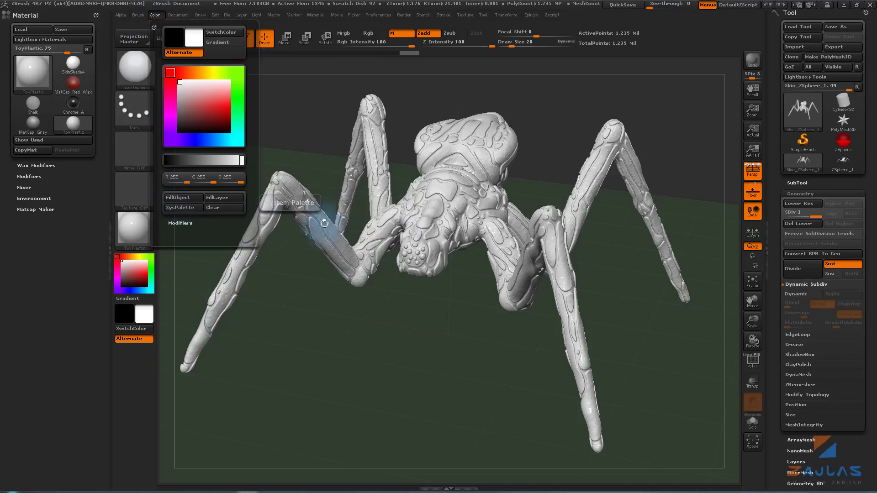
left_click(799, 183)
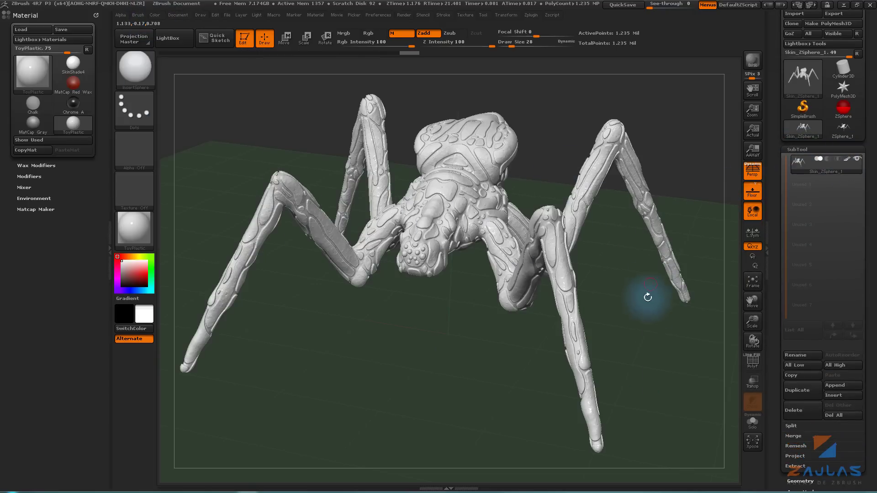
left_click_drag(648, 325, 189, 238)
Switch the current material to NormalRGBMat and zoom in on the spider's body.
left_click(134, 228)
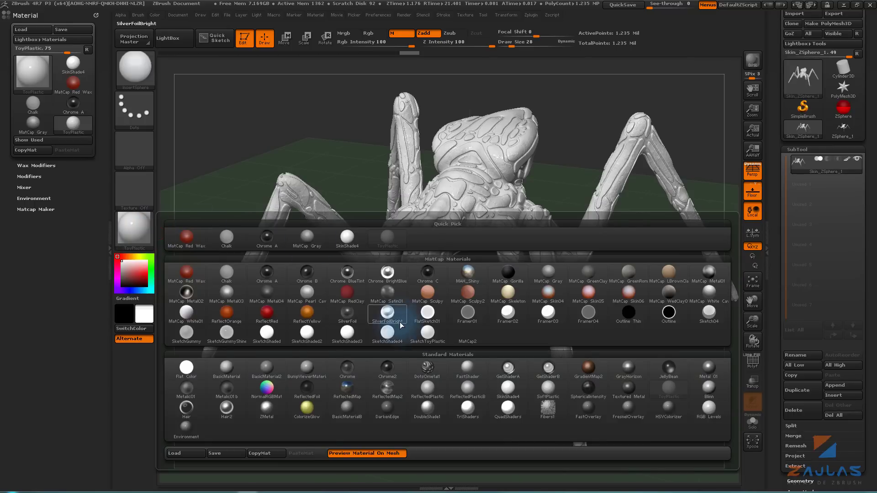
left_click(256, 386)
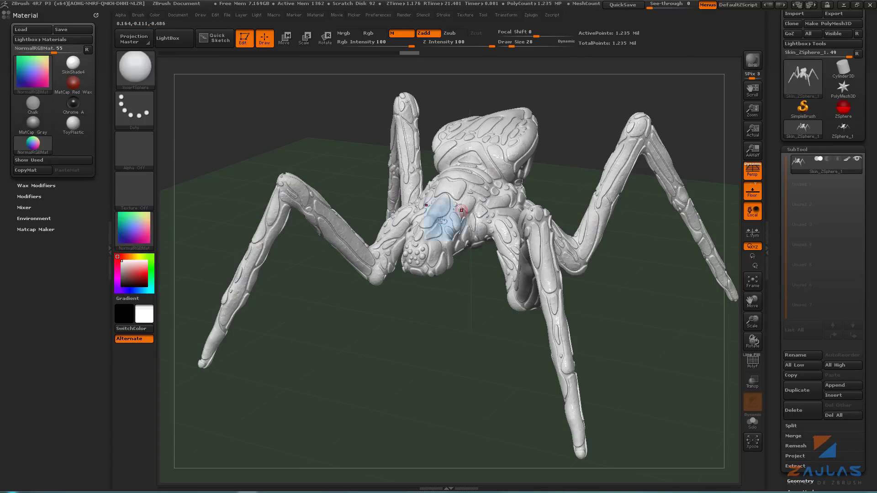
left_click(123, 228)
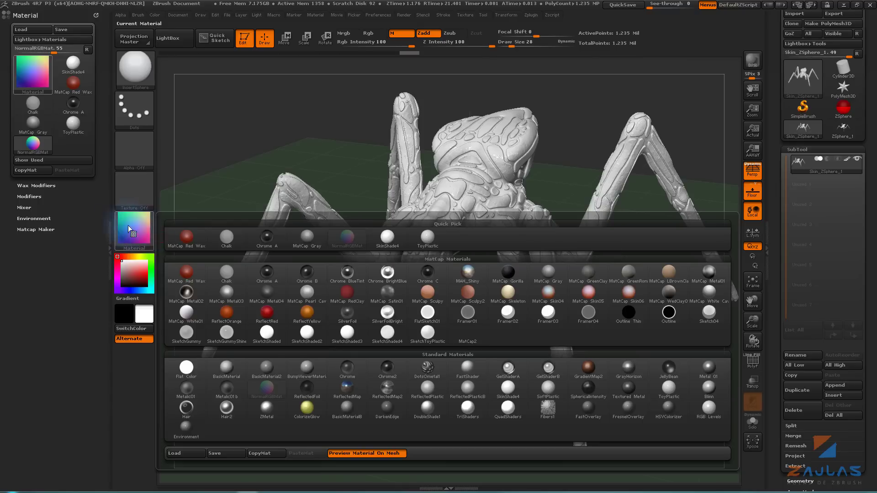
left_click(138, 242)
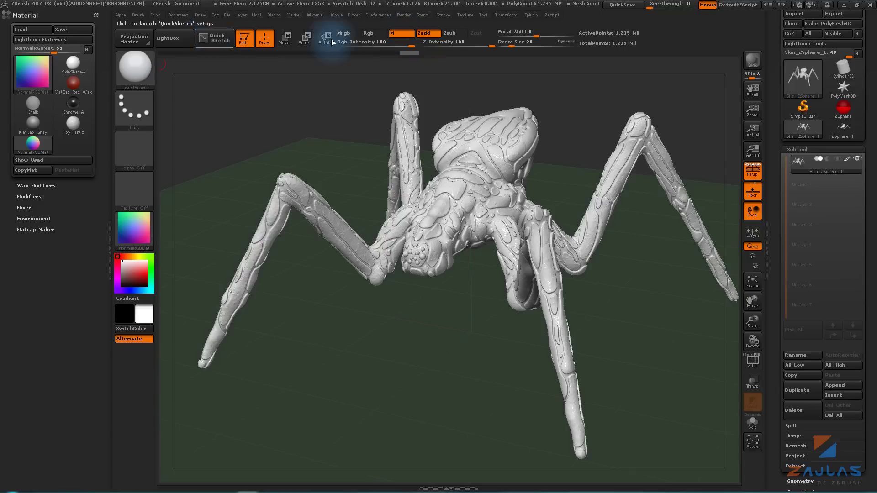
left_click(158, 16)
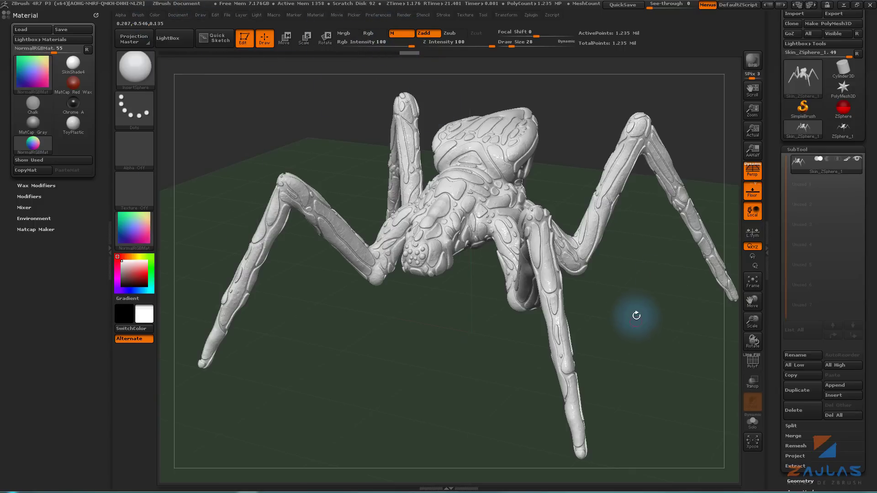
mouse_move(633, 314)
left_mouse_down()
mouse_move(607, 324)
mouse_move(646, 333)
mouse_move(690, 390)
mouse_move(480, 382)
mouse_move(457, 391)
mouse_move(718, 377)
left_mouse_up()
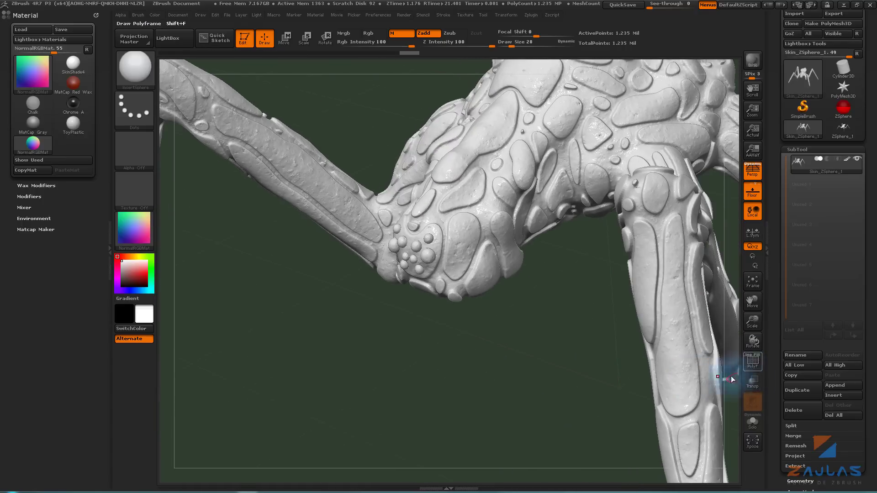
With PolyF on, isolate the pink polygroup web between the plates.
key("shift+f")
mouse_move(470, 376)
left_mouse_down("alt")
mouse_move(532, 440)
mouse_move(487, 303)
left_mouse_up("alt")
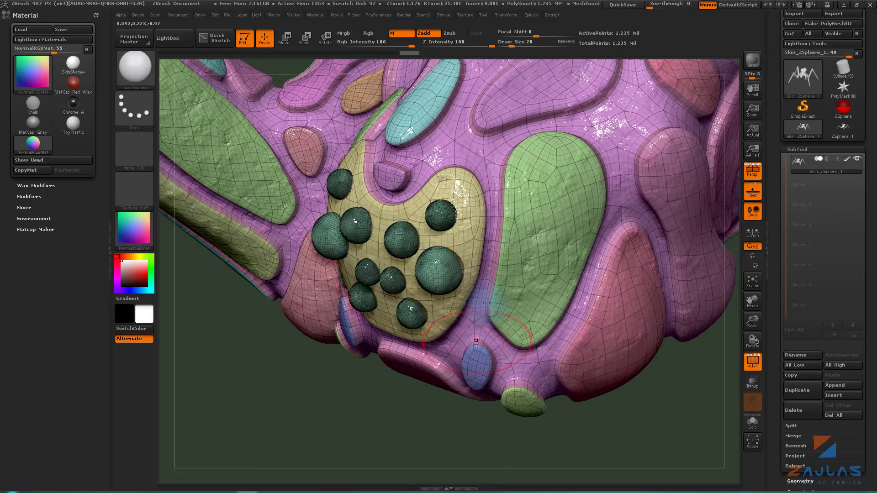
key("ctrl+shift")
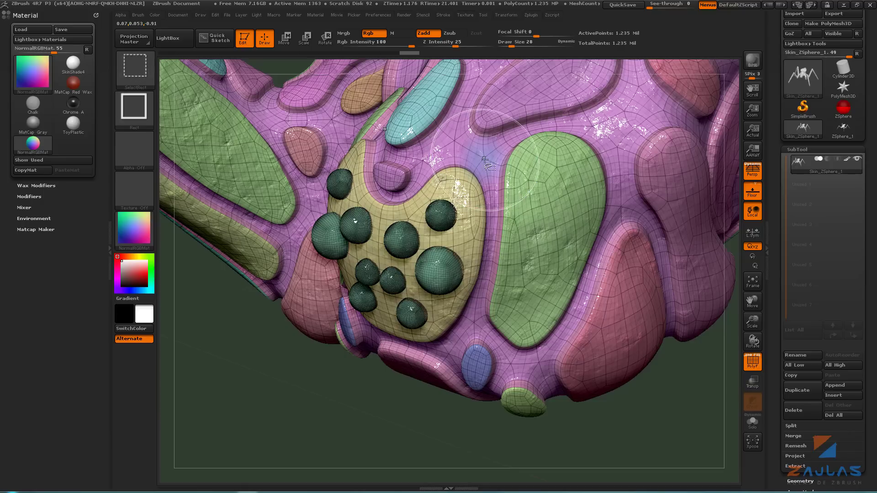
left_click(484, 162, "ctrl+shift")
mouse_move(339, 415)
left_mouse_down()
mouse_move(333, 376)
mouse_move(338, 405)
mouse_move(398, 448)
mouse_move(372, 394)
mouse_move(483, 307)
mouse_move(410, 415)
mouse_move(419, 388)
mouse_move(388, 382)
left_mouse_up()
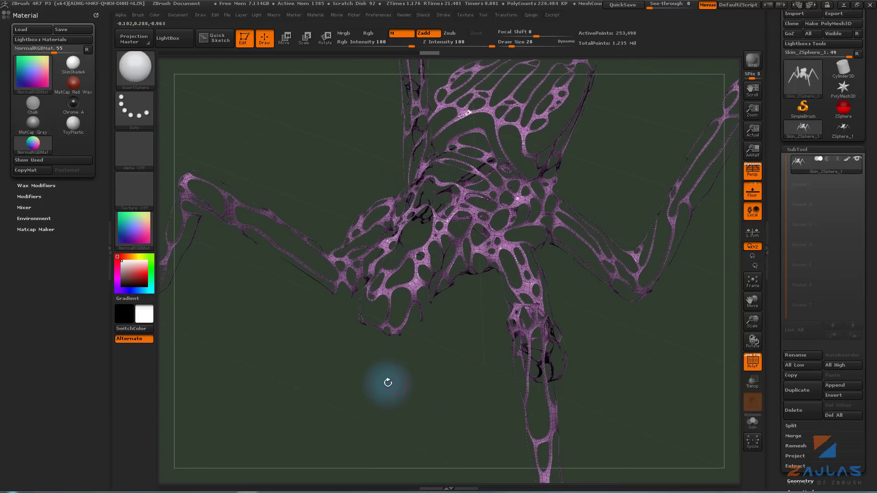
Fill the isolated web with BasicMaterial using Color > FillObject.
left_click(135, 236)
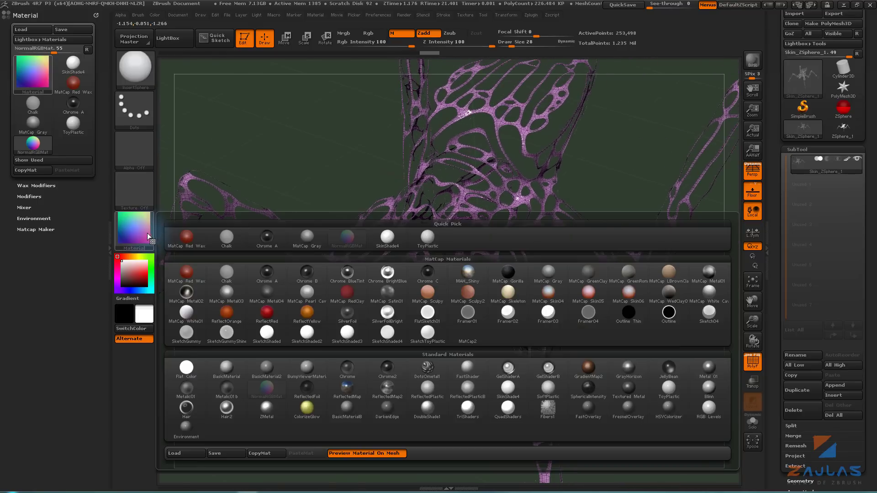
left_click(134, 228)
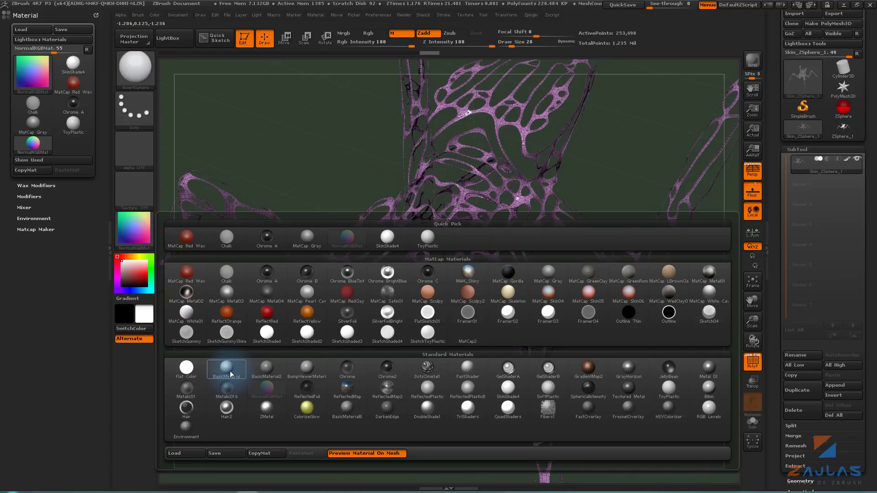
left_click(229, 373)
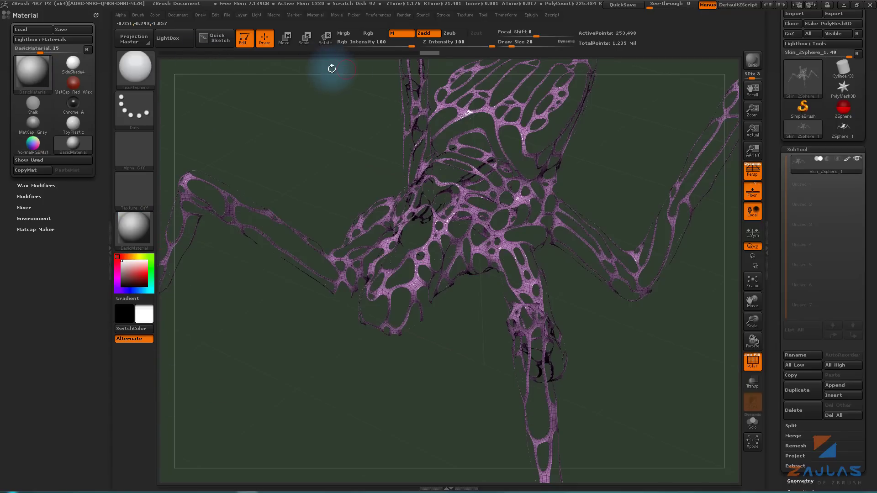
left_click(157, 15)
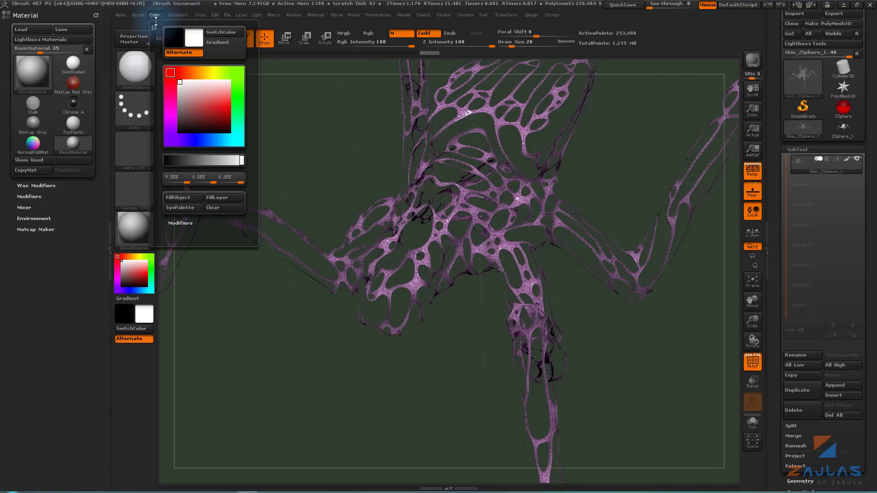
left_click(182, 199)
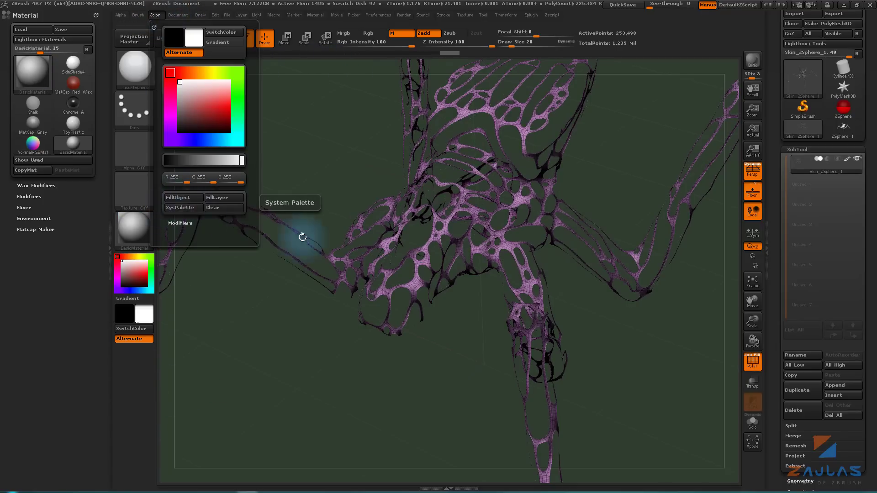
Unhide all parts of the spider and turn PolyF off.
key("shift")
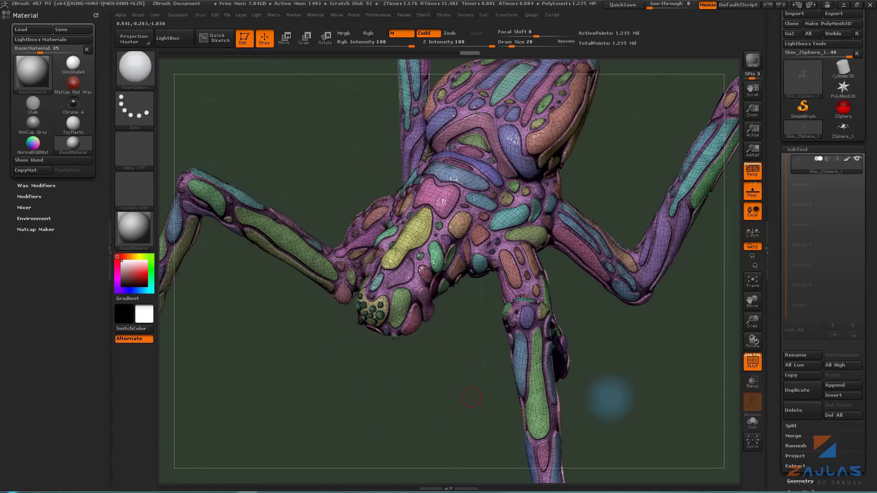
left_click(753, 364)
mouse_move(668, 402)
left_mouse_down()
mouse_move(651, 367)
mouse_move(685, 393)
mouse_move(671, 386)
left_mouse_up()
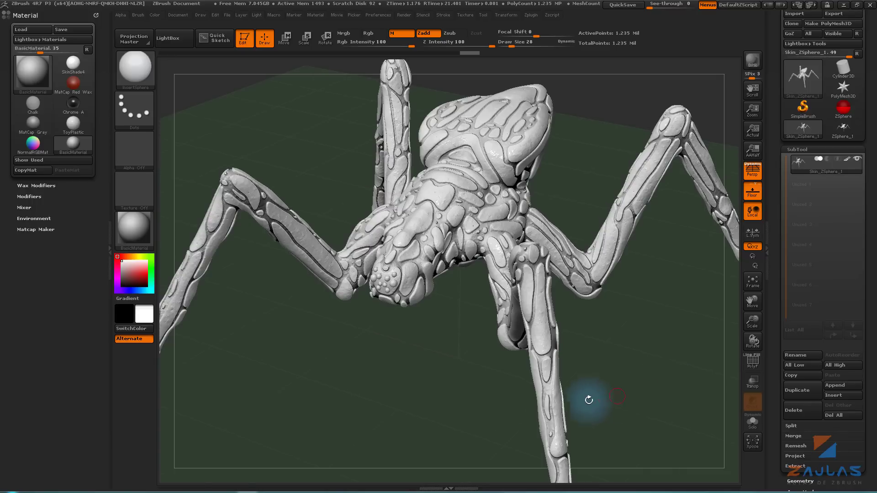
mouse_move(378, 397)
left_mouse_down()
mouse_move(425, 402)
mouse_move(415, 407)
mouse_move(358, 365)
mouse_move(104, 314)
left_mouse_up()
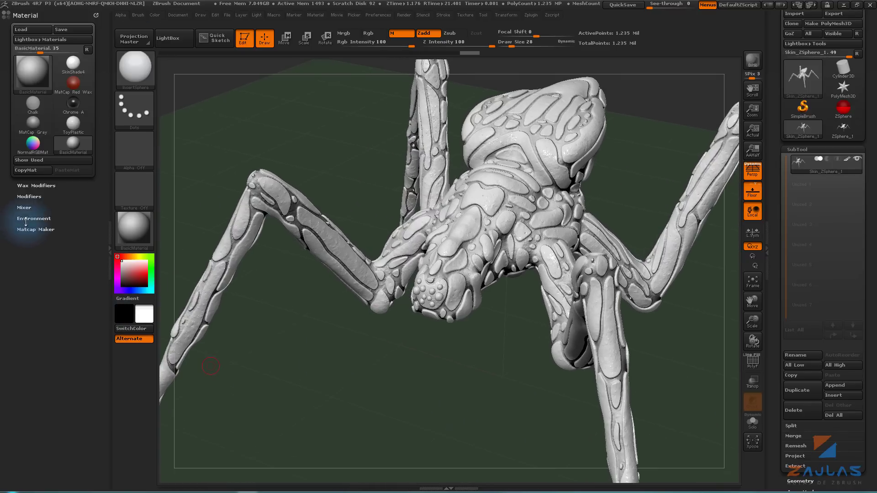
Raise BasicMaterial's Colorize Diffuse to 87 and orbit to check the darkened web.
left_click(23, 196)
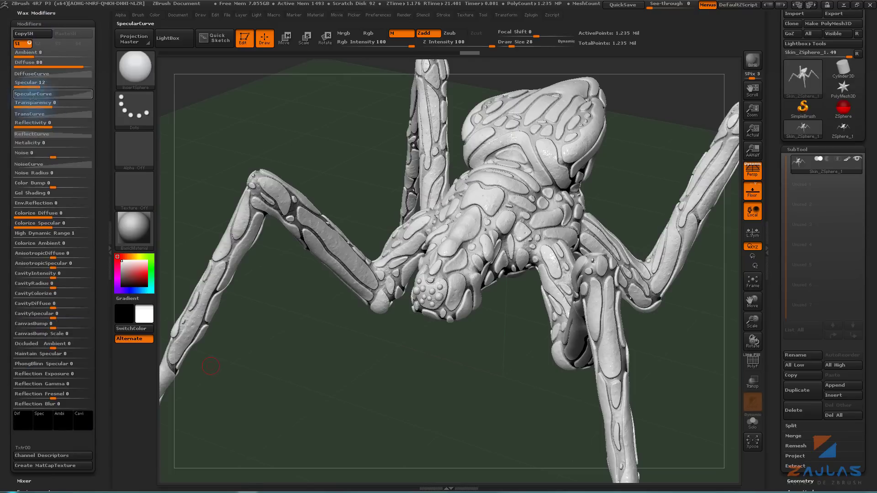
left_click_drag(7, 262, 7, 340)
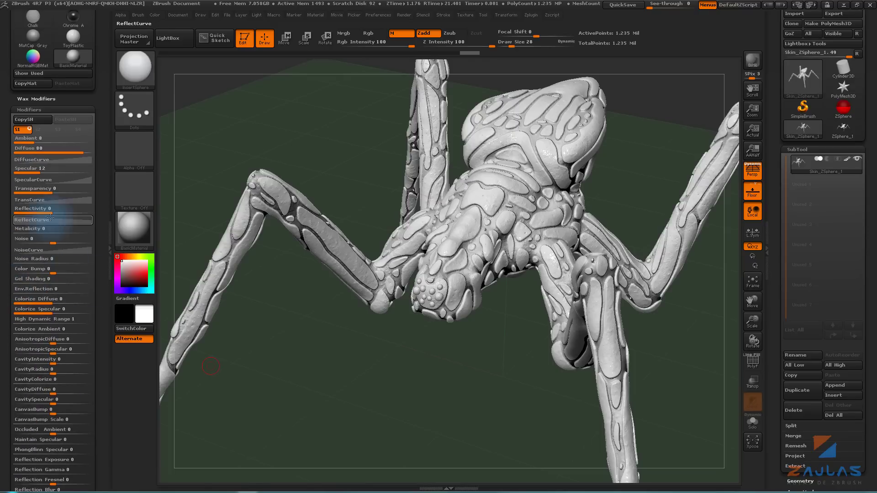
mouse_move(3, 304)
left_mouse_down()
mouse_move(7, 262)
mouse_move(83, 252)
left_mouse_up()
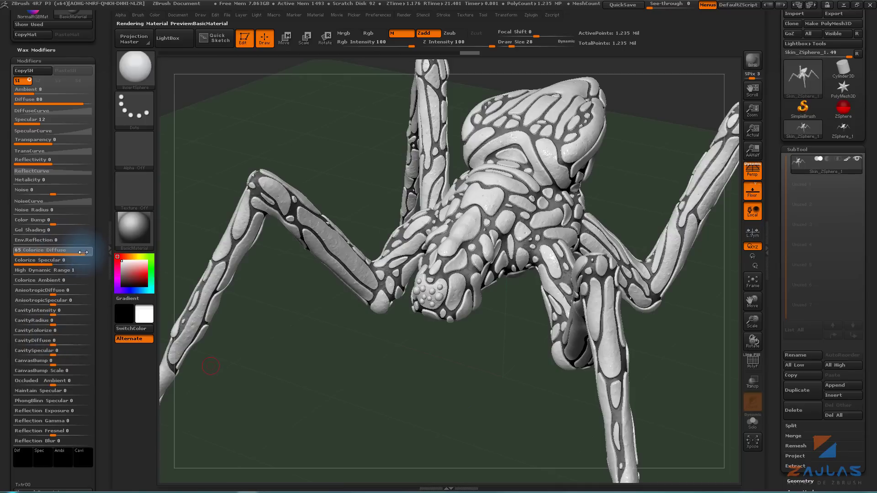
left_click_drag(86, 253, 88, 253)
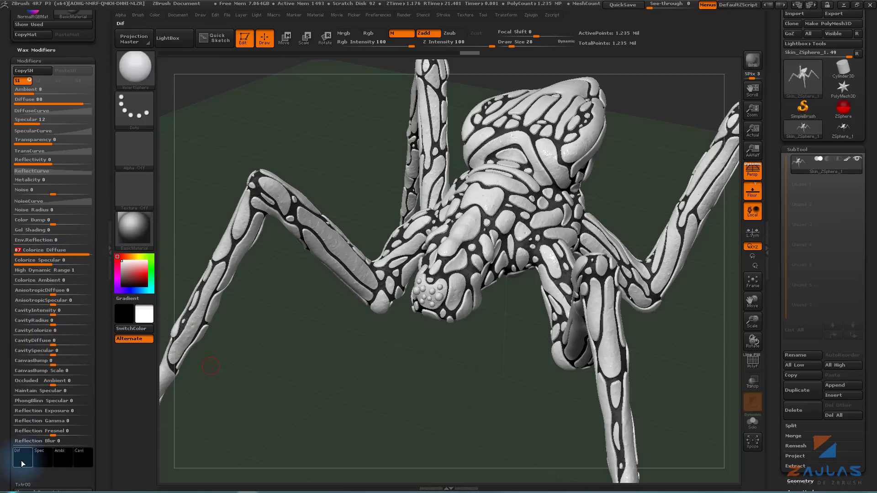
mouse_move(354, 411)
left_mouse_down()
mouse_move(377, 401)
mouse_move(378, 410)
mouse_move(381, 376)
mouse_move(348, 367)
mouse_move(395, 372)
left_mouse_up()
mouse_move(637, 369)
left_mouse_down()
mouse_move(596, 367)
mouse_move(619, 361)
mouse_move(590, 333)
left_mouse_up()
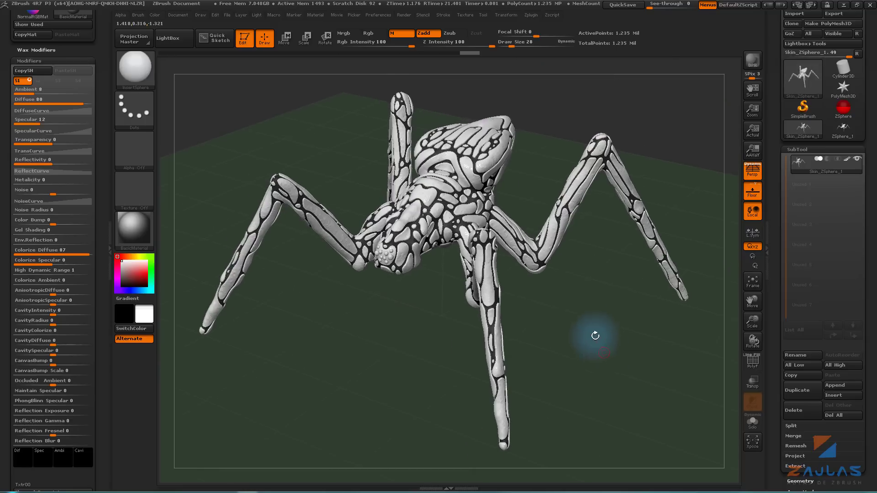
left_click_drag(57, 180, 58, 192)
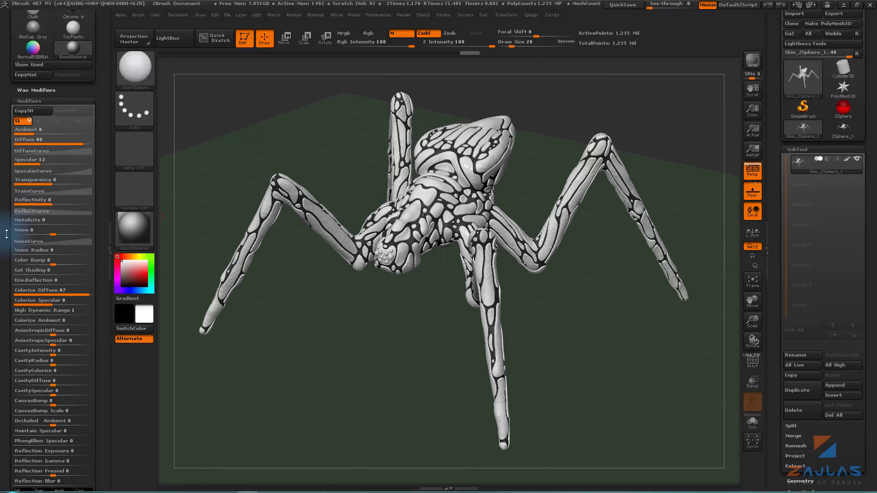
Select ToyPlastic, set its Reflectivity to 80, and open its Txtr texture choices.
left_click(34, 78)
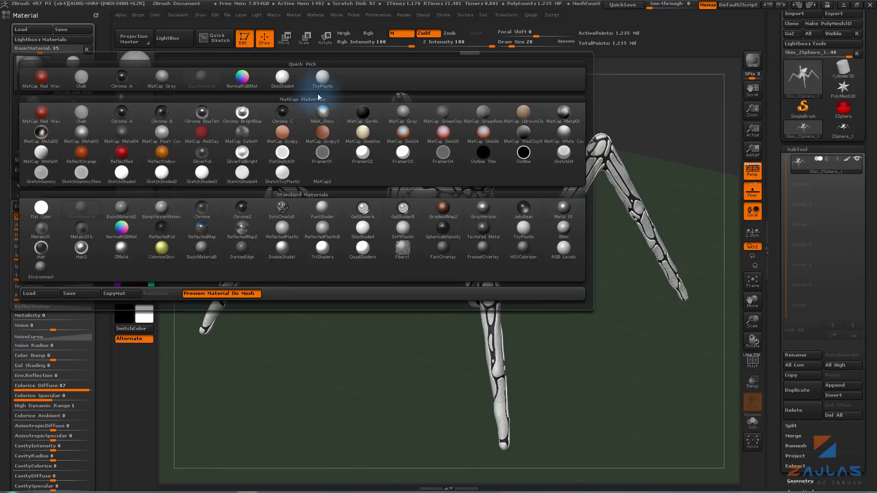
left_click(281, 118)
left_click_drag(7, 290, 7, 216)
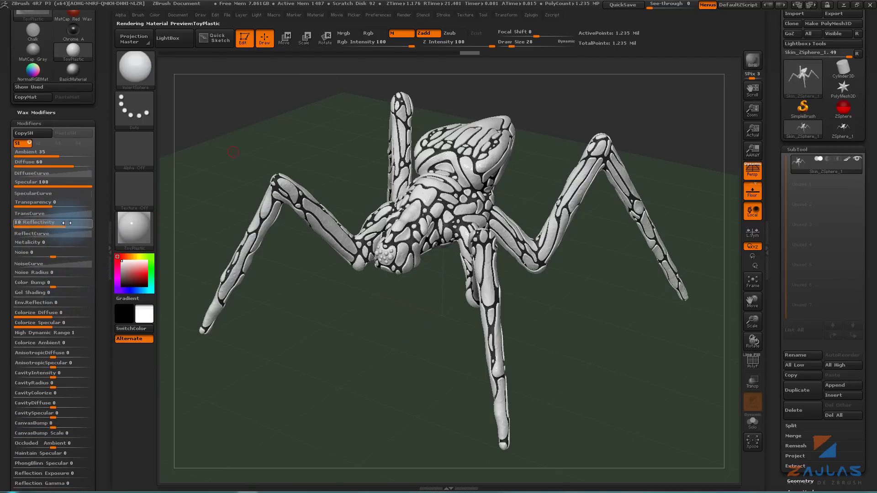
left_click_drag(85, 224, 87, 224)
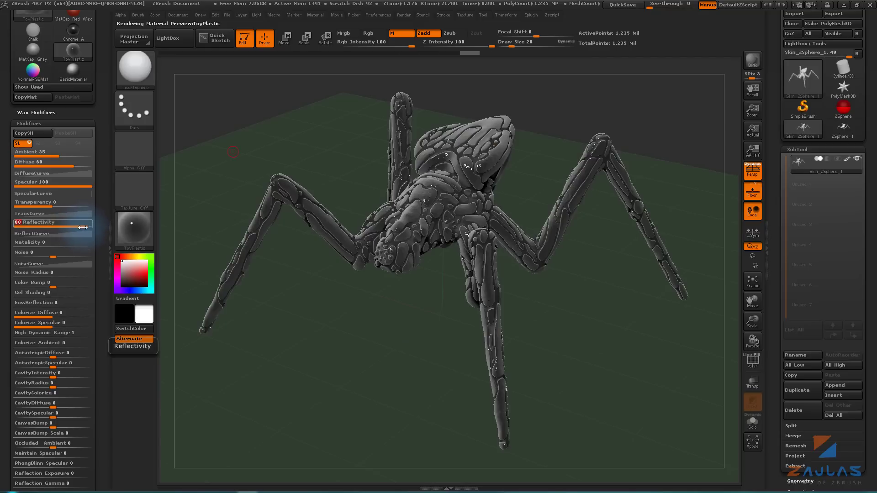
mouse_move(309, 333)
left_mouse_down()
mouse_move(313, 349)
mouse_move(303, 324)
mouse_move(314, 329)
mouse_move(246, 338)
left_mouse_up()
left_click_drag(1, 346, 1, 323)
scroll(4, 334, "down", 5)
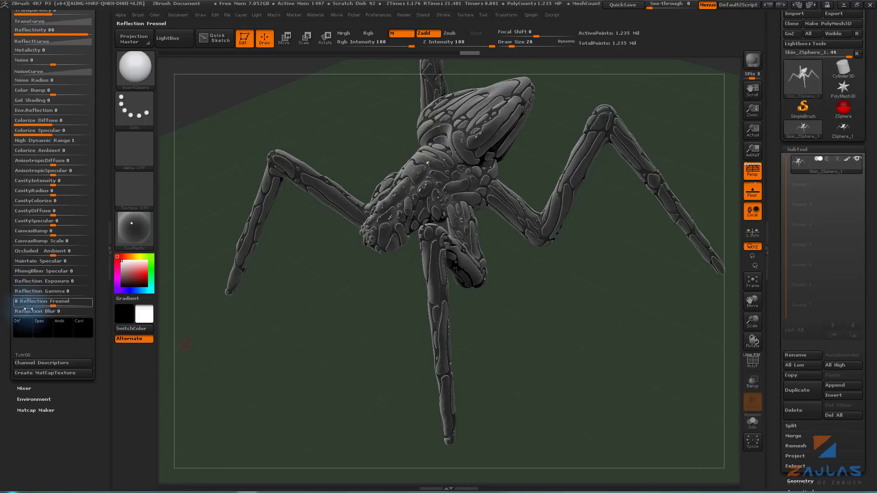
left_click(28, 351)
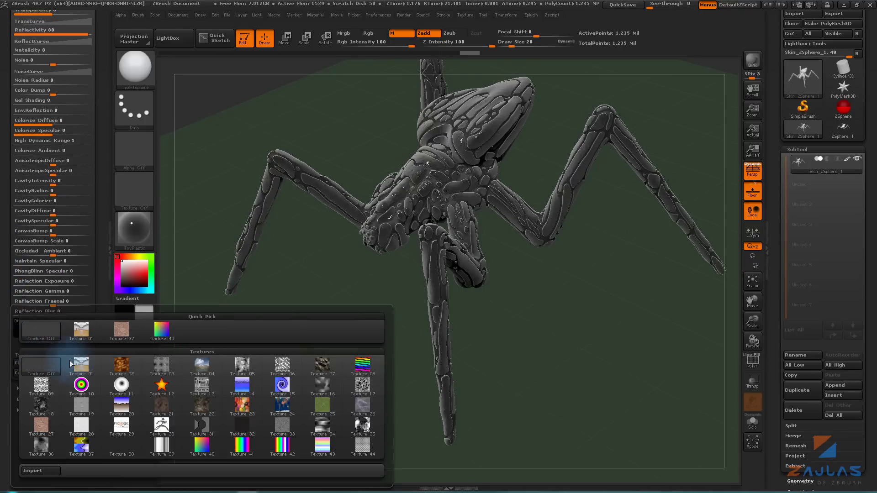
Try Texture 01, then apply Texture 04 to the material's Txtr slot.
left_click(87, 365)
mouse_move(313, 348)
left_mouse_down()
mouse_move(313, 336)
mouse_move(327, 329)
mouse_move(359, 397)
left_mouse_up()
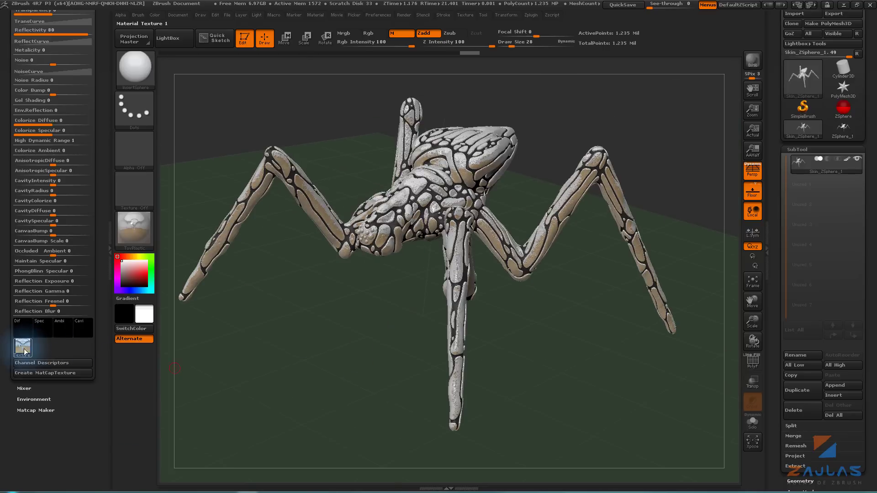
left_click(24, 352)
left_click(201, 365)
mouse_move(313, 362)
left_mouse_down()
mouse_move(308, 353)
mouse_move(293, 361)
mouse_move(333, 352)
mouse_move(331, 336)
left_mouse_up()
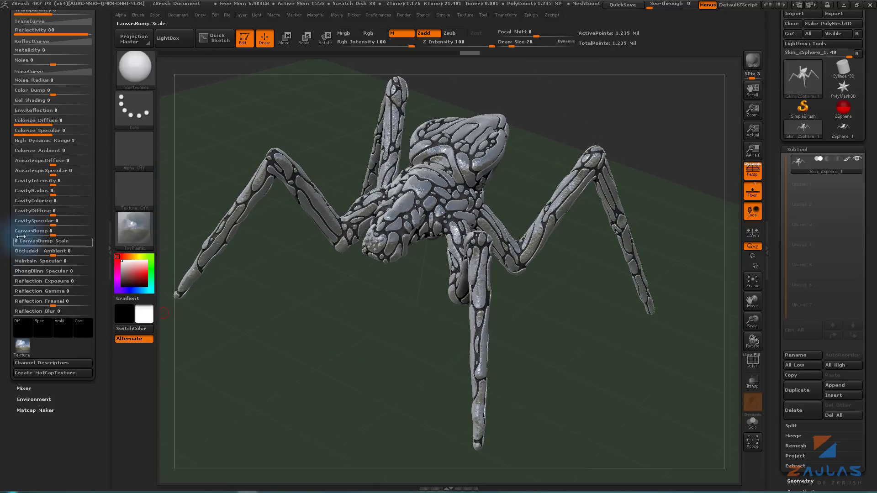
Tune Reflectivity and the ReflectCurve, settling Reflectivity at 65.
scroll(25, 247, "up", 5)
scroll(33, 263, "up", 1)
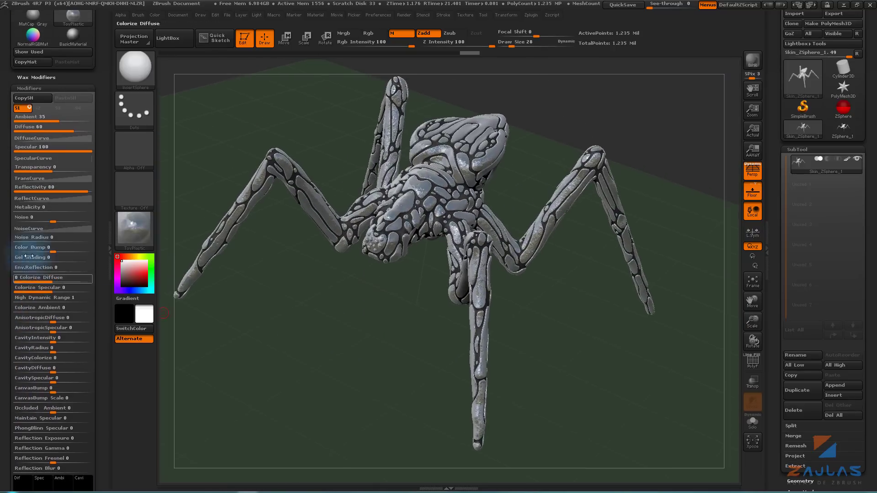
left_click_drag(79, 187, 36, 187)
left_click(32, 198)
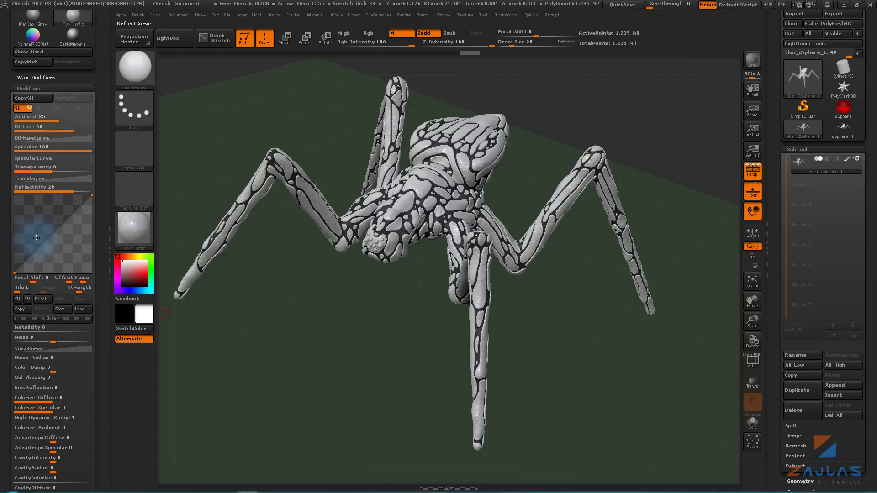
left_click_drag(66, 187, 105, 187)
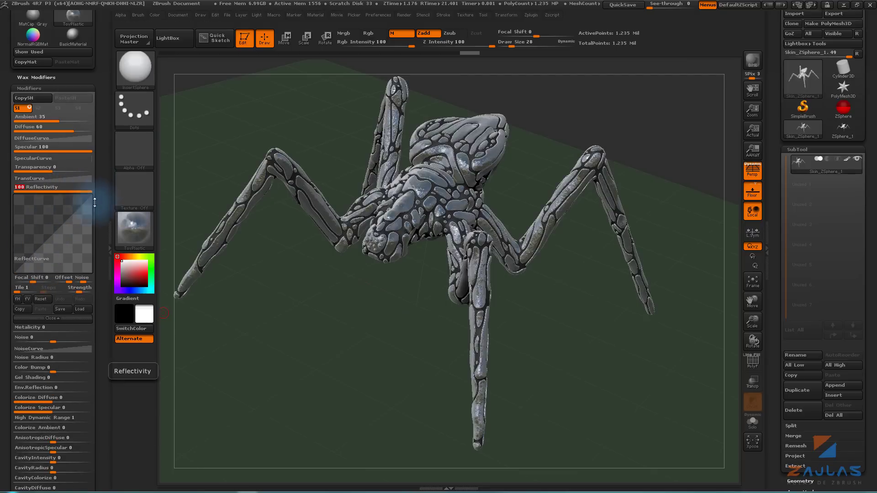
mouse_move(321, 280)
left_mouse_down()
mouse_move(363, 329)
mouse_move(348, 329)
left_mouse_up()
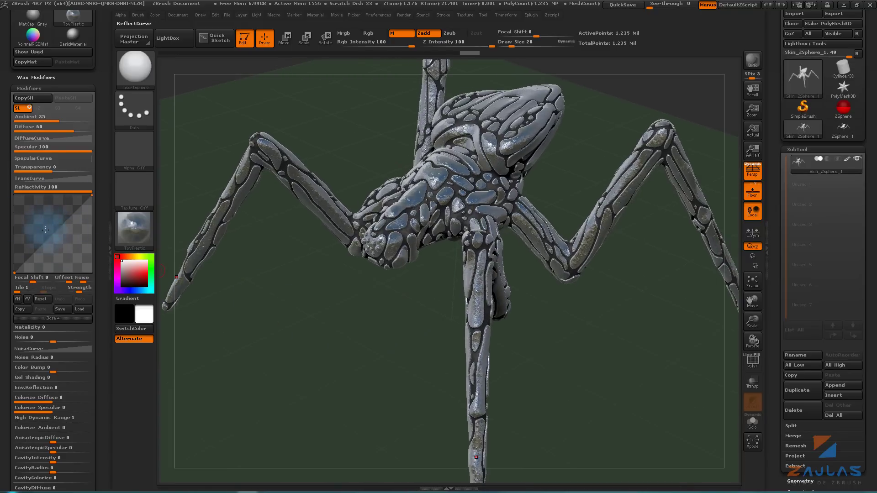
left_click_drag(307, 317, 213, 280)
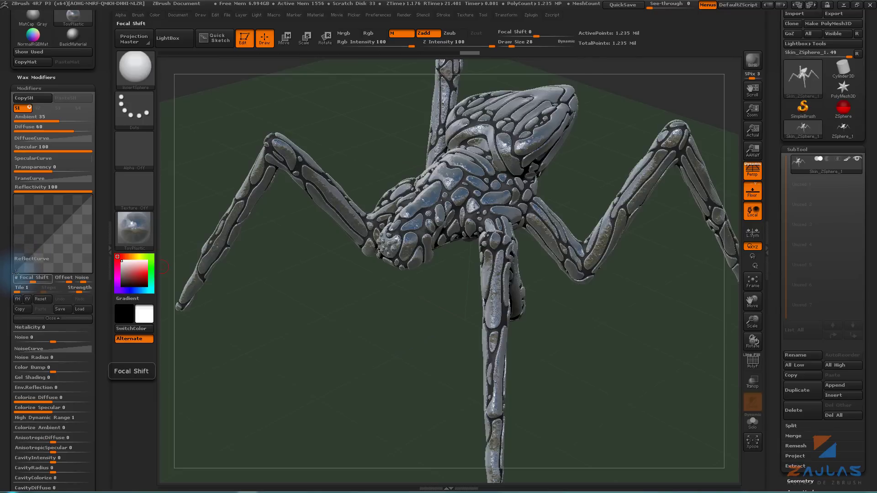
left_click_drag(15, 274, 15, 196)
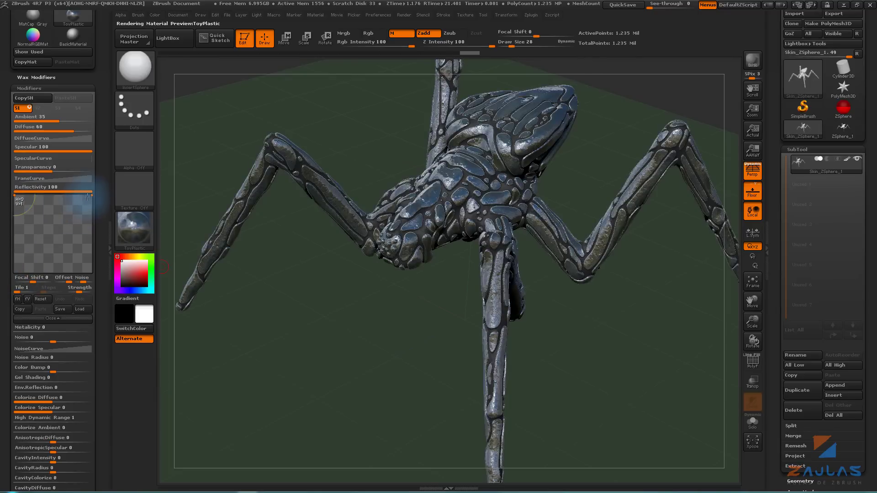
mouse_move(92, 197)
left_mouse_down()
mouse_move(88, 273)
mouse_move(89, 246)
mouse_move(91, 259)
left_mouse_up()
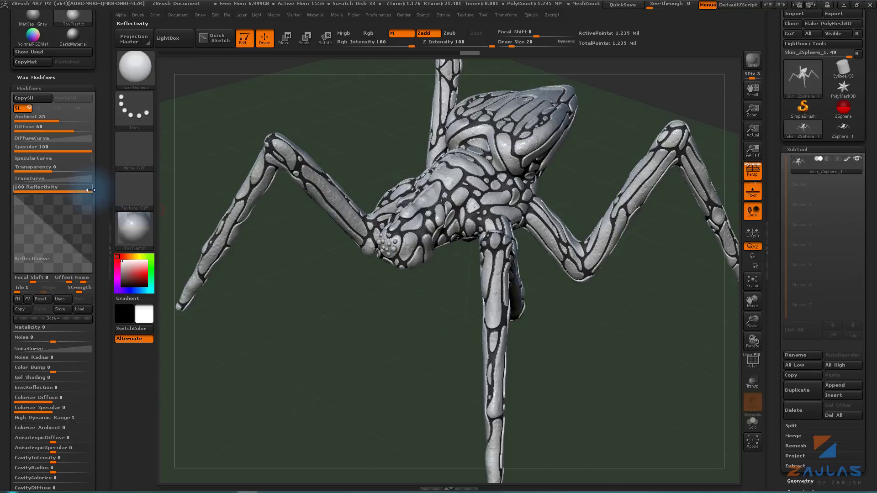
mouse_move(87, 187)
left_mouse_down()
mouse_move(75, 188)
mouse_move(83, 188)
left_mouse_up()
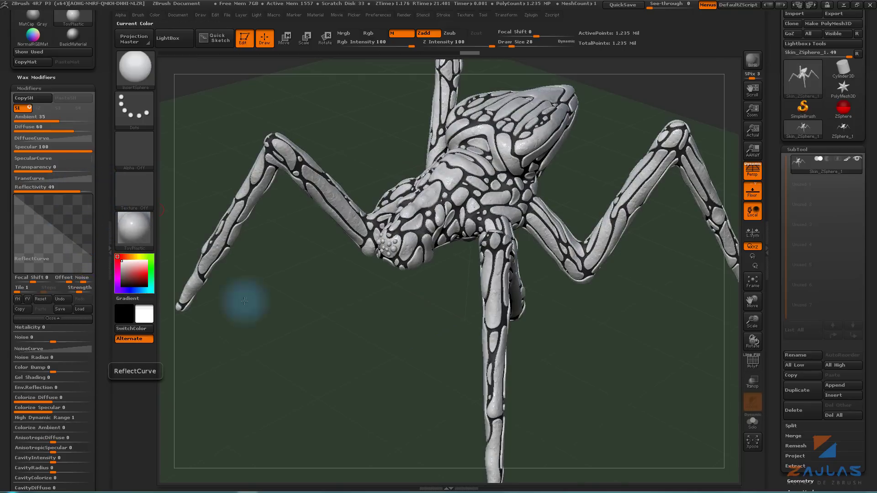
mouse_move(244, 301)
left_mouse_down()
mouse_move(320, 342)
mouse_move(325, 363)
mouse_move(586, 358)
mouse_move(529, 345)
mouse_move(521, 384)
mouse_move(535, 352)
mouse_move(516, 335)
left_mouse_up()
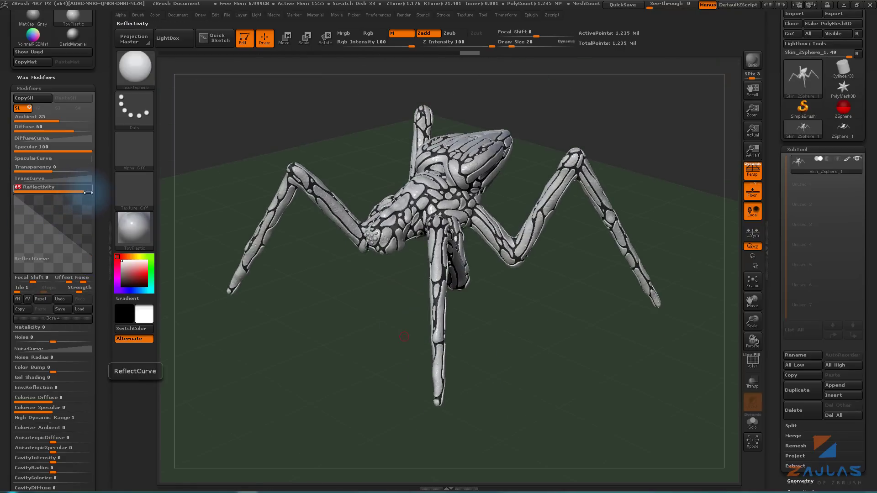
left_click_drag(79, 189, 85, 189)
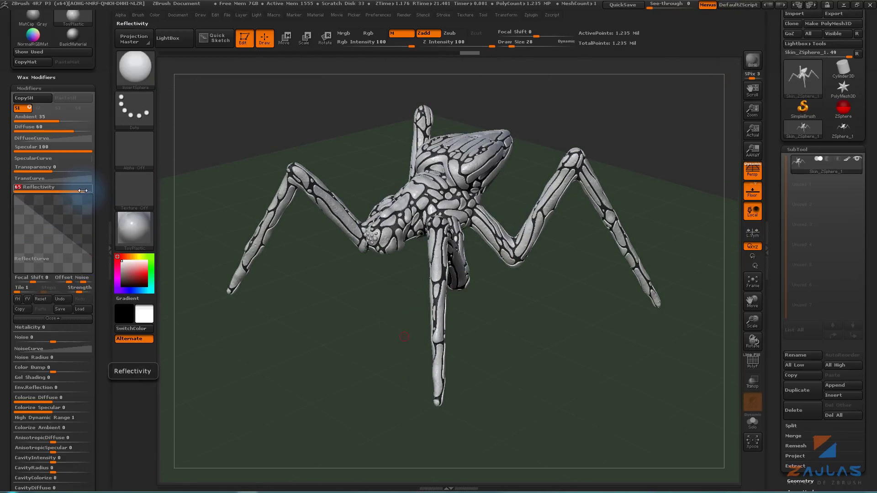
Hide the material panel and isolate the spider's eye-sphere cluster.
left_click(109, 249)
mouse_move(114, 255)
left_mouse_down("alt")
mouse_move(529, 363)
mouse_move(480, 313)
mouse_move(509, 309)
left_mouse_up("alt")
left_click(482, 247, "ctrl+shift")
Fill the isolated eye spheres with the JellyBean material.
left_click(3, 234)
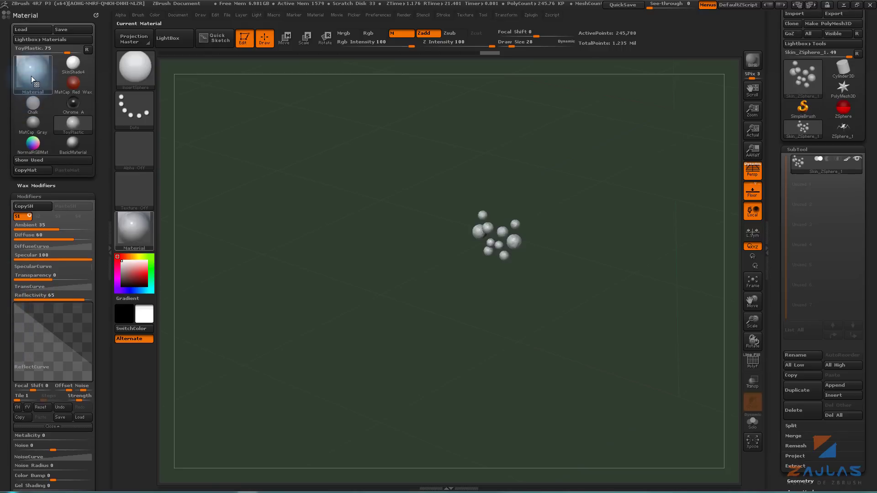
left_click(33, 73)
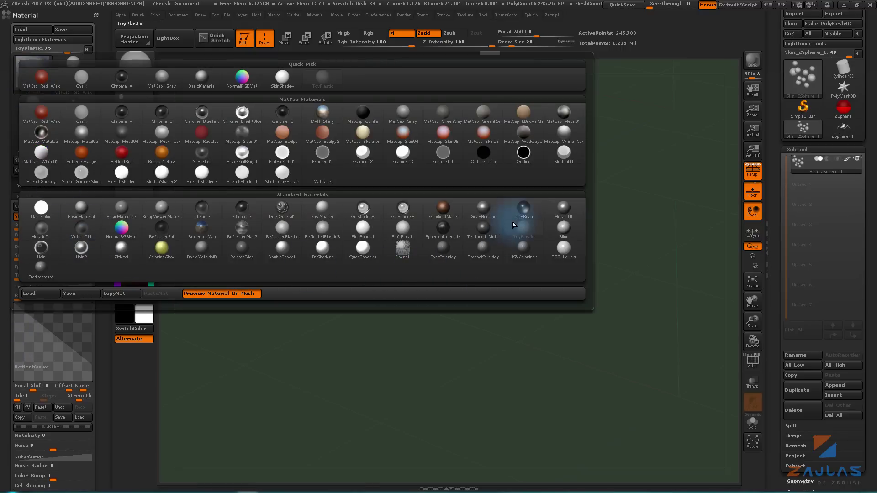
left_click(523, 208)
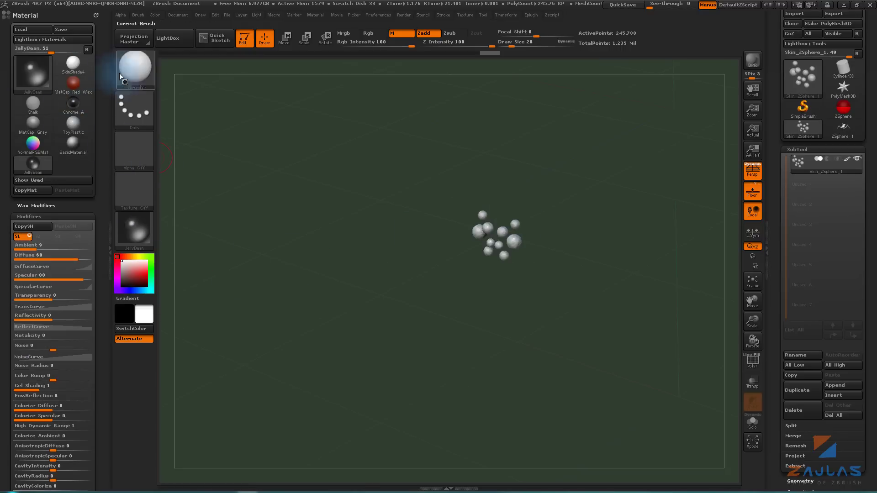
left_click(154, 15)
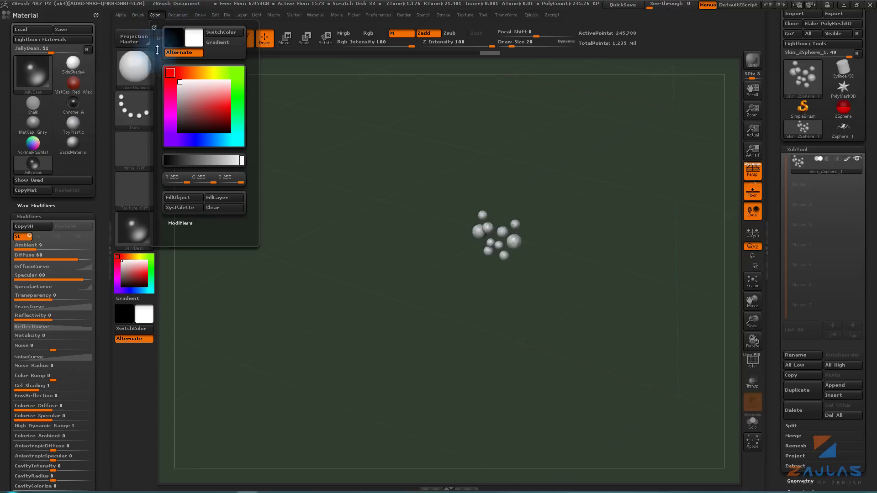
left_click(181, 197)
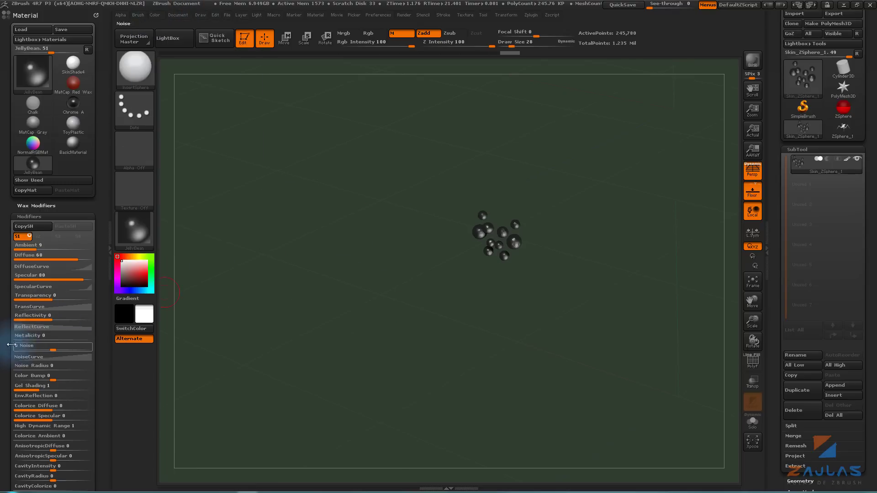
Set JellyBean's Dif colour to red with Colorize Diffuse at 100.
scroll(21, 358, "down", 3)
scroll(23, 361, "down", 5)
left_click(25, 364)
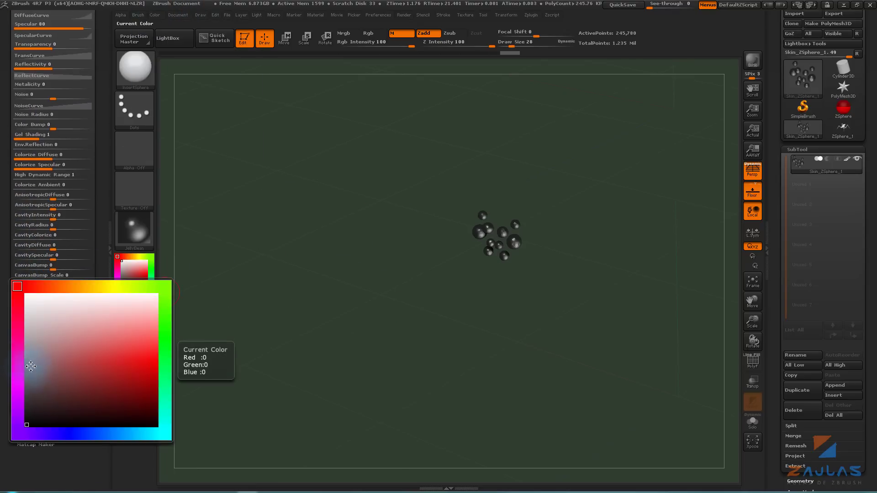
left_click(169, 349)
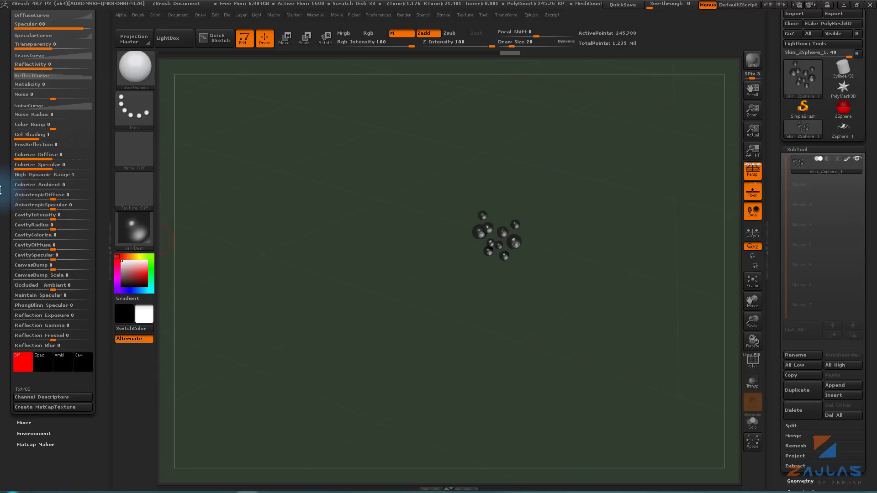
scroll(40, 189, "up", 2)
left_click_drag(39, 226, 96, 226)
Unhide the whole spider and orbit around it.
key("ctrl+shift")
left_click(594, 361, "ctrl+shift")
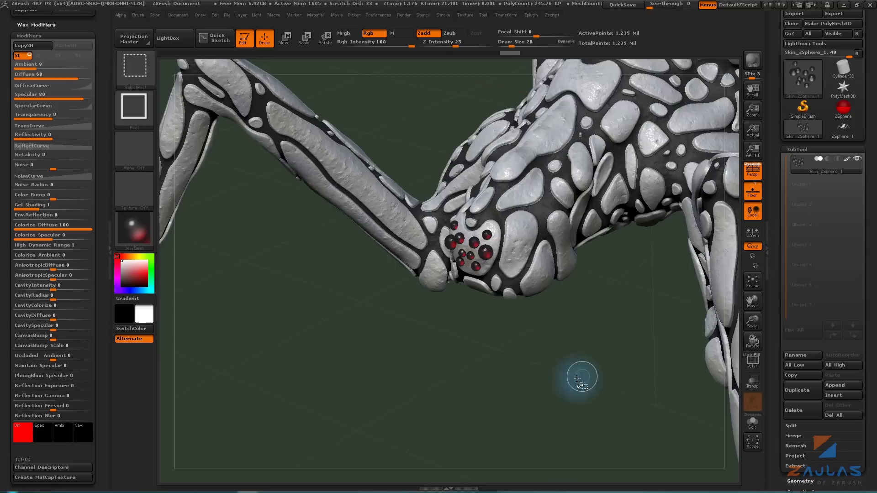
mouse_move(533, 343)
left_mouse_down()
mouse_move(450, 372)
mouse_move(519, 366)
mouse_move(509, 376)
mouse_move(462, 354)
mouse_move(440, 374)
left_mouse_up()
Orbit the full spider to a render angle and run the final BPR render.
left_click(109, 249)
left_click_drag(592, 364, 550, 308)
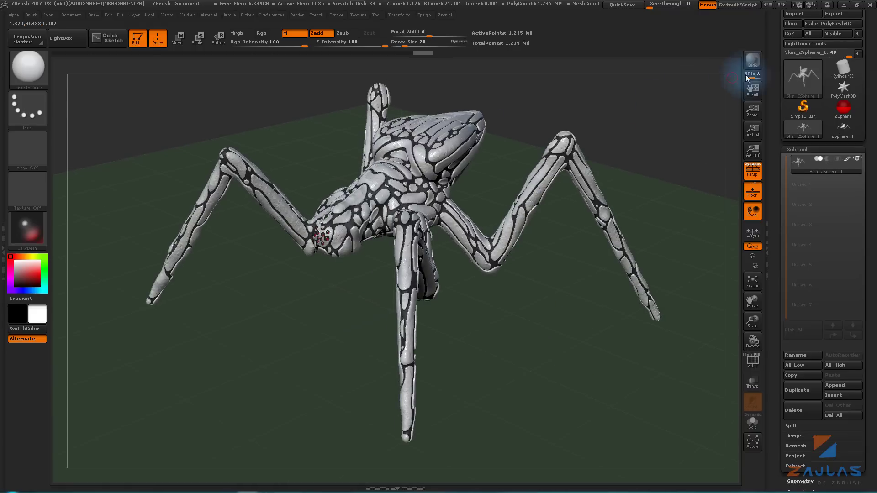
left_click(752, 60)
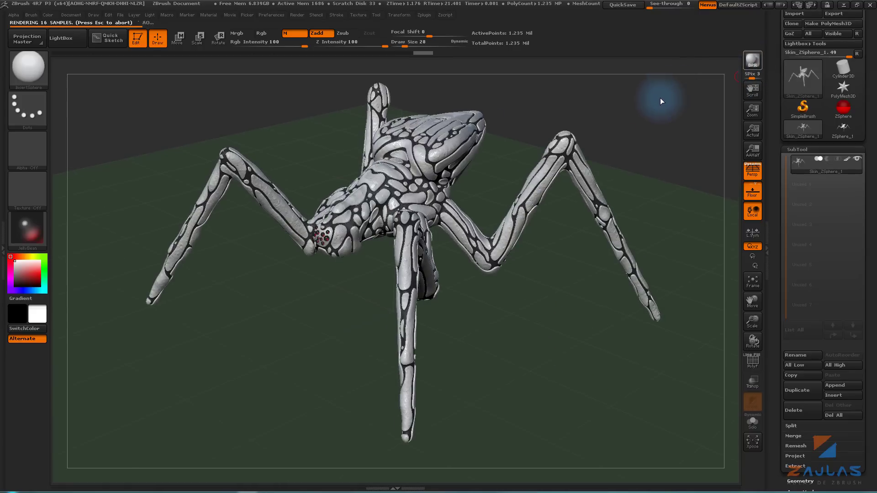